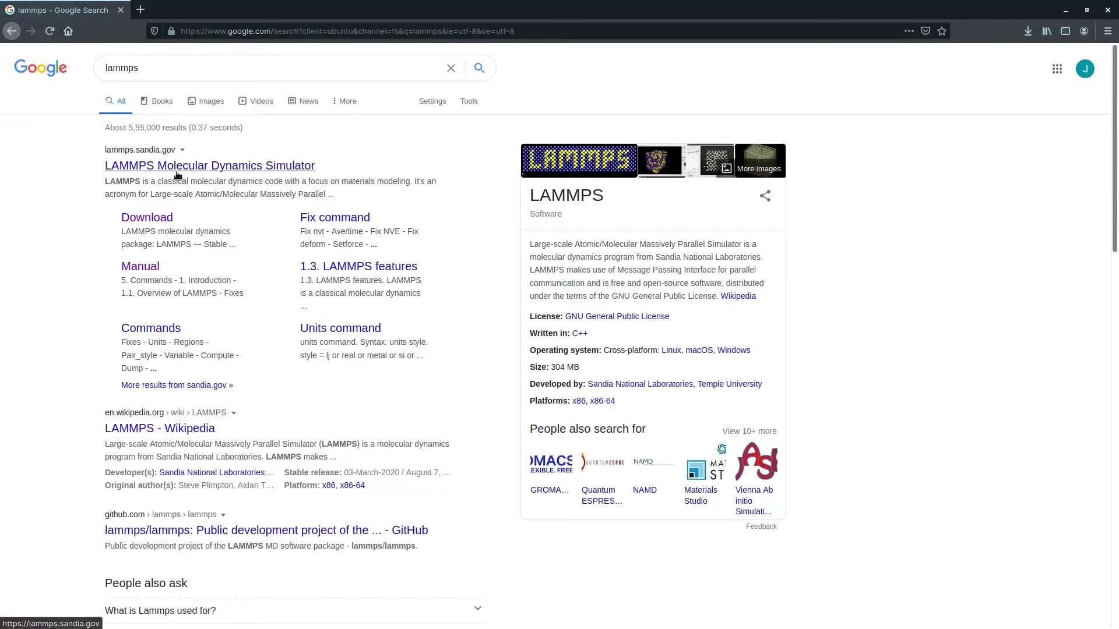
Step: Open the LAMMPS download page, enlarged, and review the stable version description
click(154, 221)
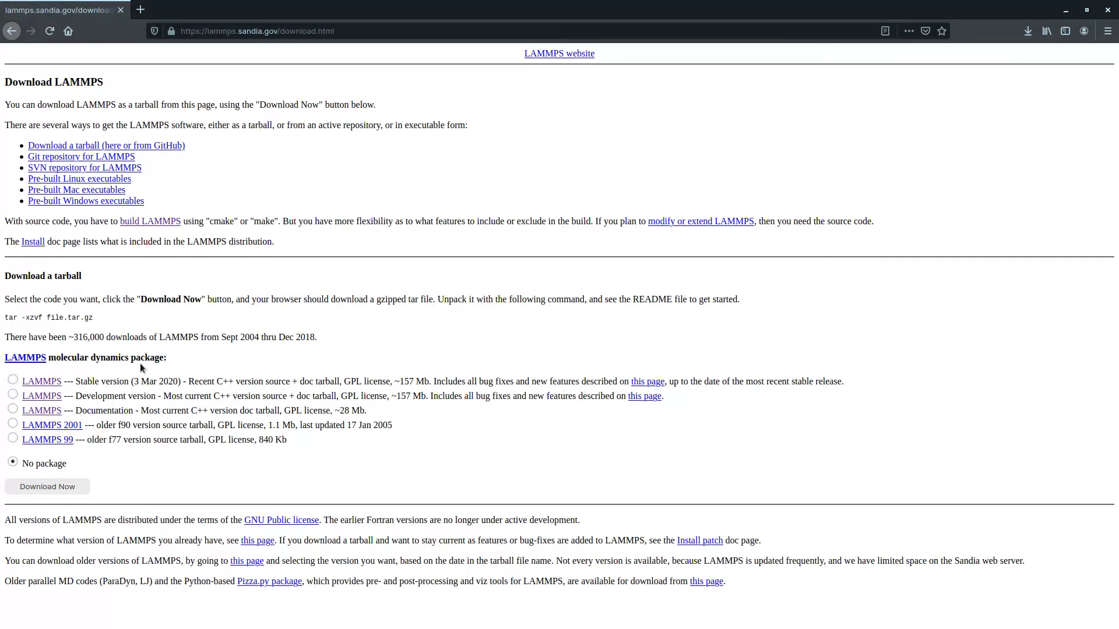
key(ctrl+plus)
key(ctrl+plus)
key(ctrl+plus)
key(ctrl+plus)
key(ctrl+plus)
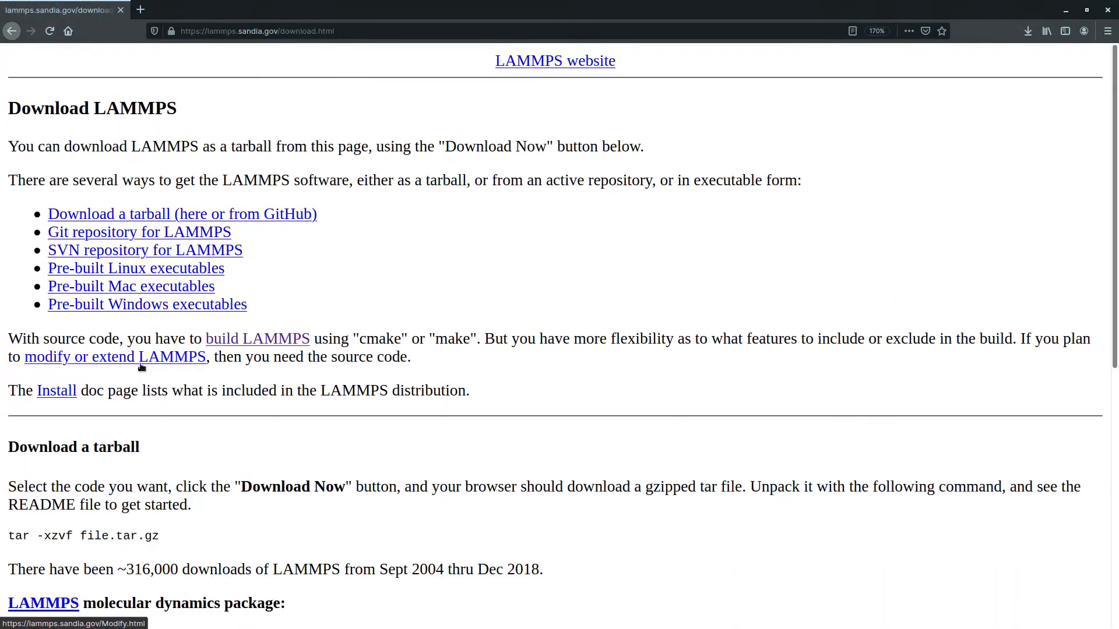
scroll(141, 366, down, 6)
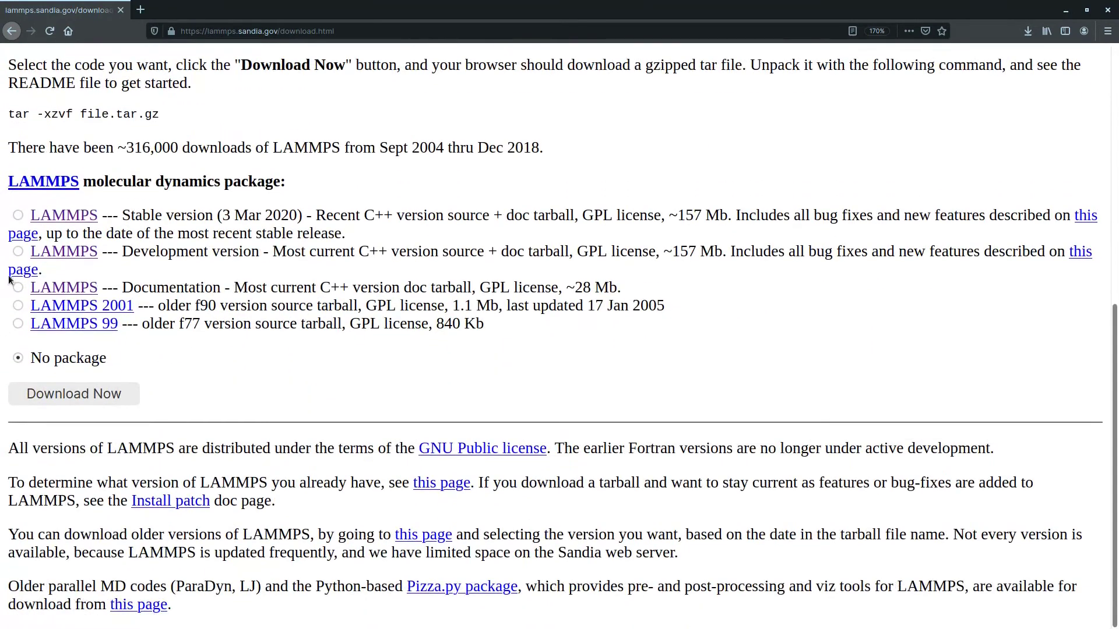
drag(27, 213, 235, 221)
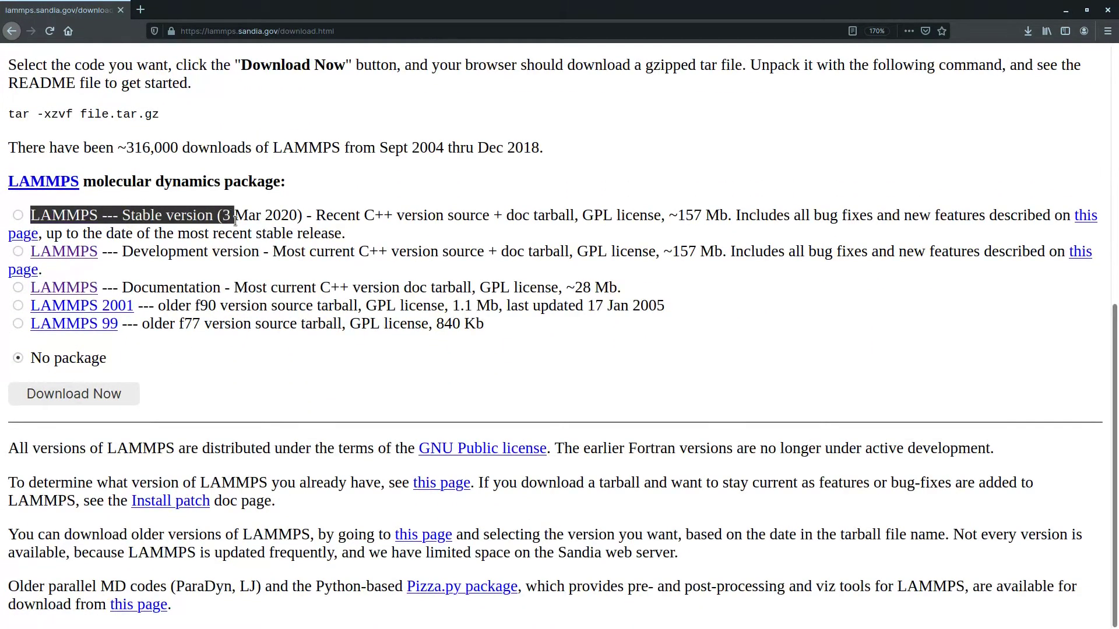
click(389, 180)
Step: Request the Stable version (3 Mar 2020) tarball and reset the page zoom
click(18, 215)
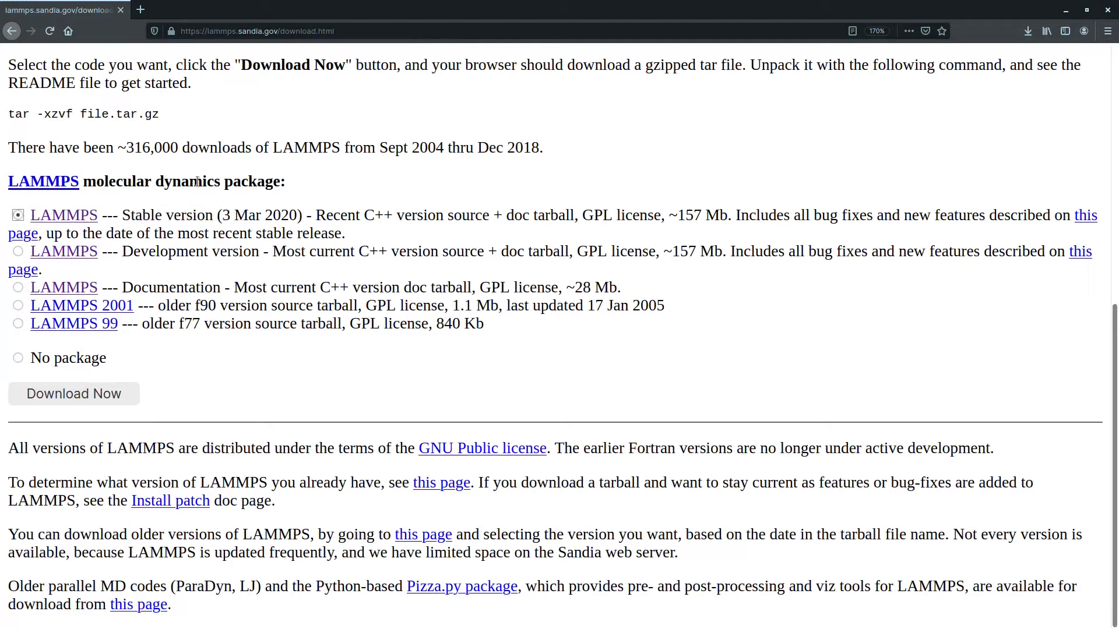
click(71, 396)
key(ctrl+minus)
key(ctrl+minus)
key(ctrl+minus)
key(ctrl+minus)
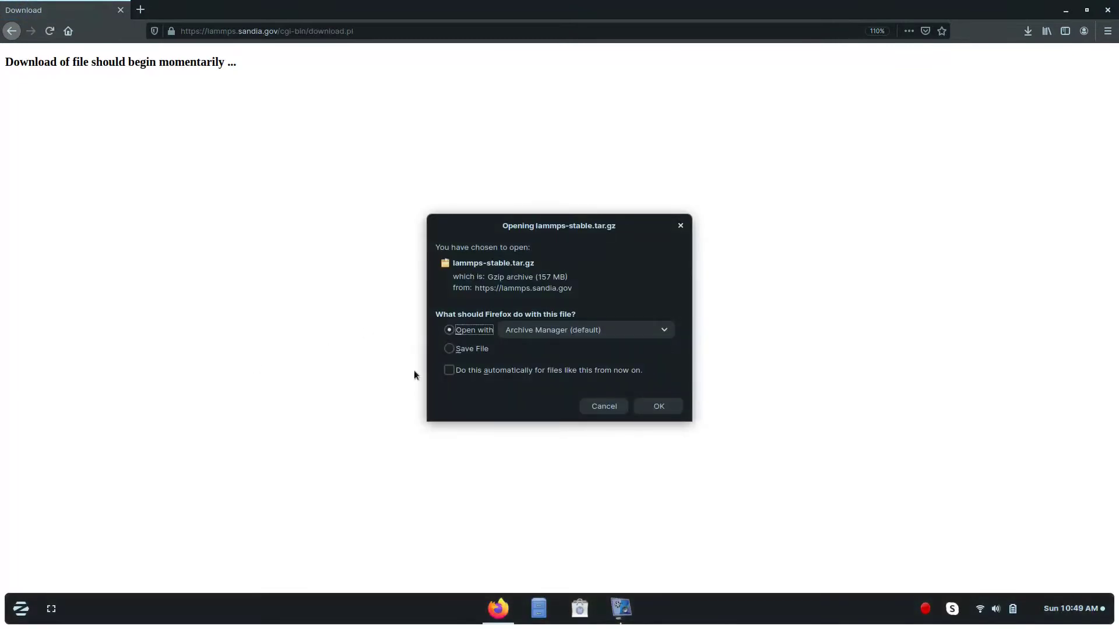
Step: Save lammps-stable.tar.gz to disk and check its progress in the Downloads list
click(449, 348)
click(652, 408)
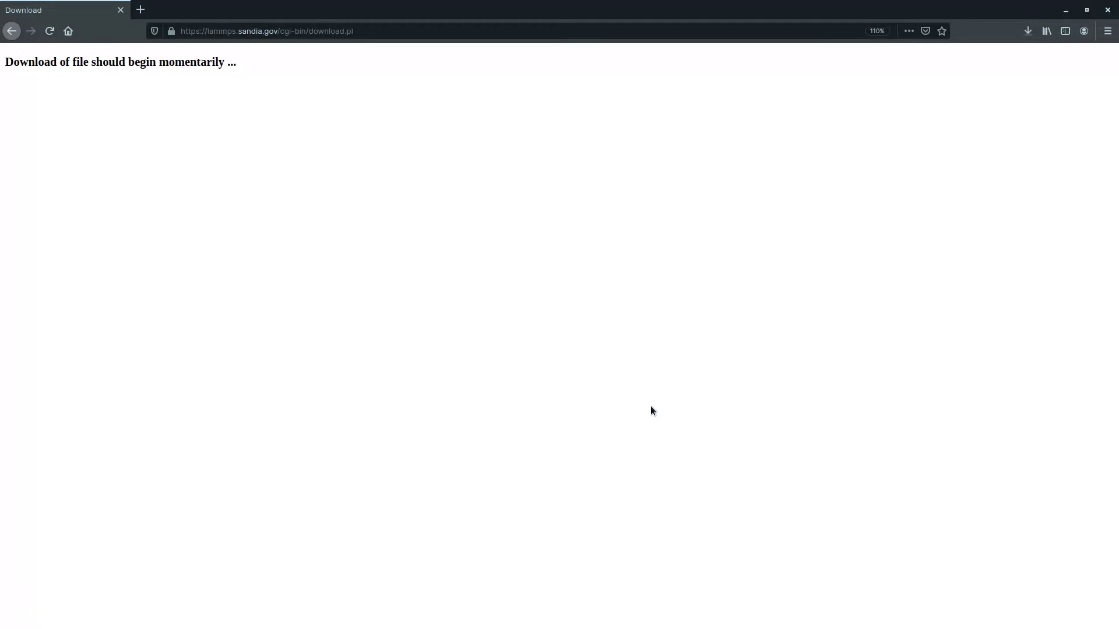
click(1026, 34)
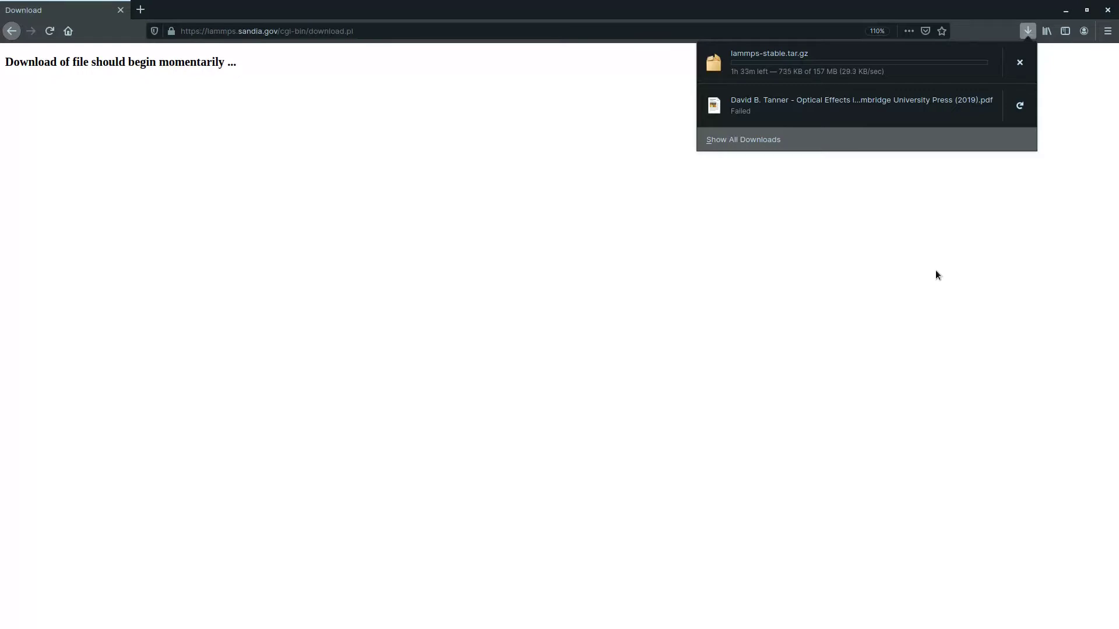
click(804, 405)
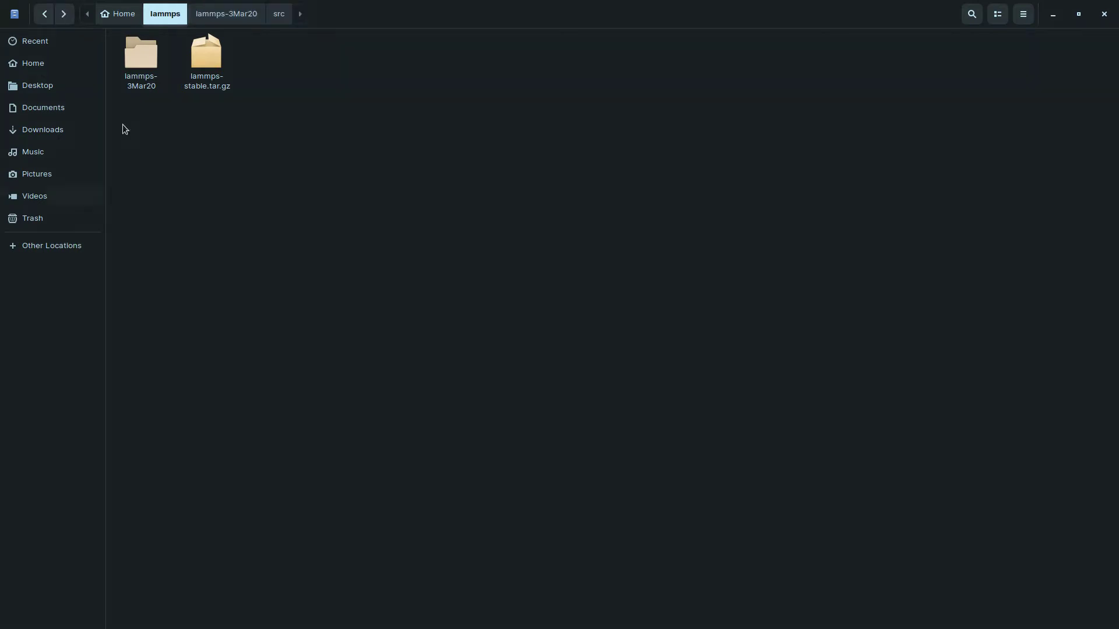
Step: Open lammps-3Mar20/src and launch a terminal in that folder
double_click(143, 61)
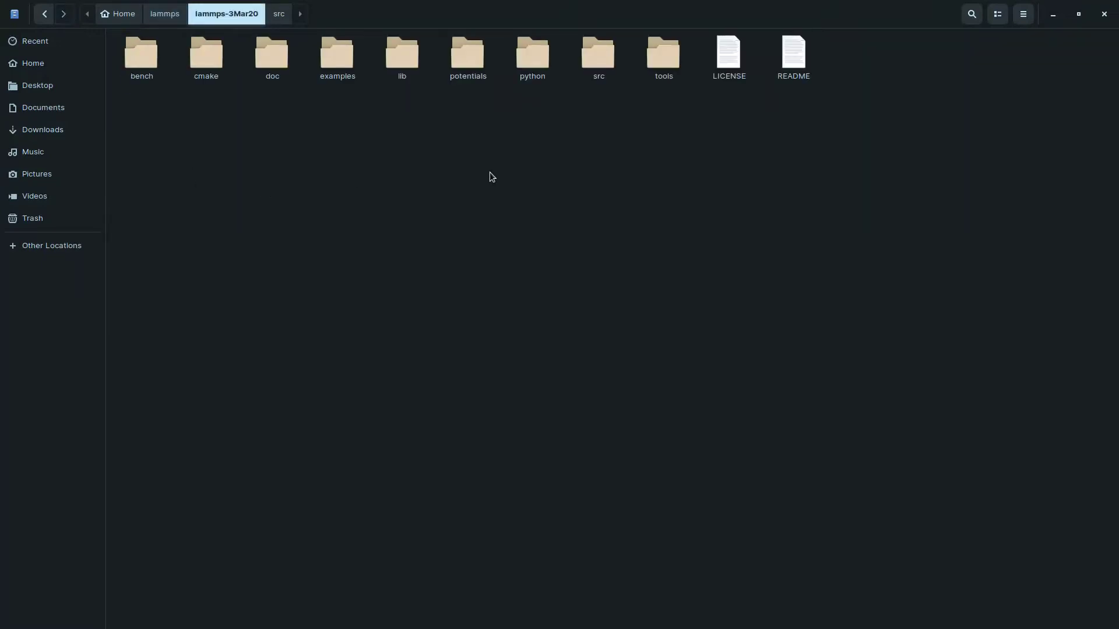
double_click(600, 51)
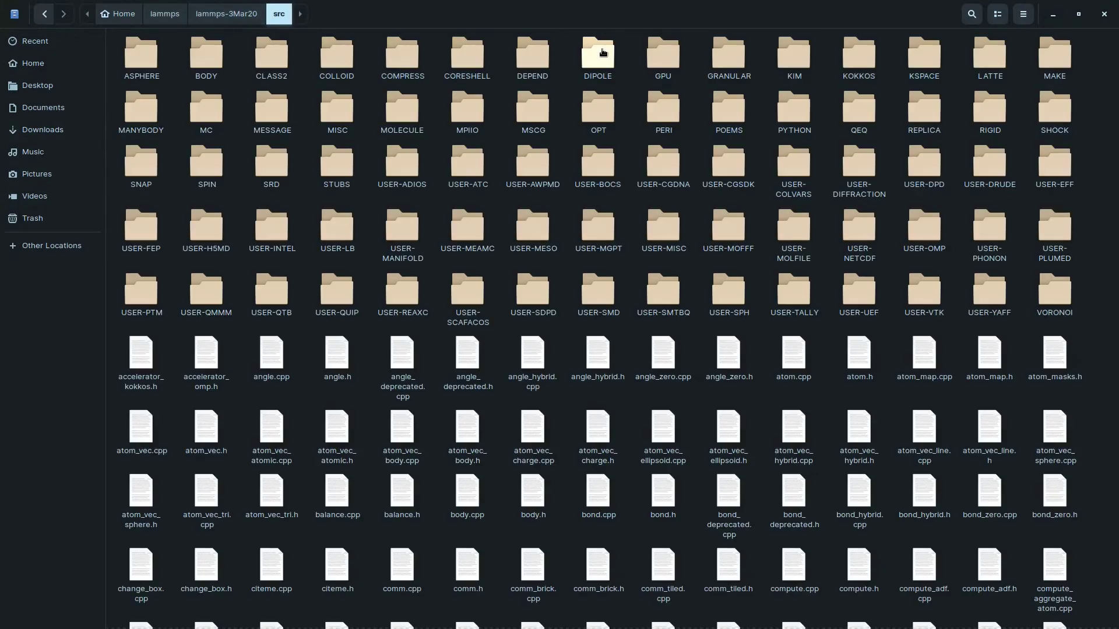
scroll(767, 269, down, 15)
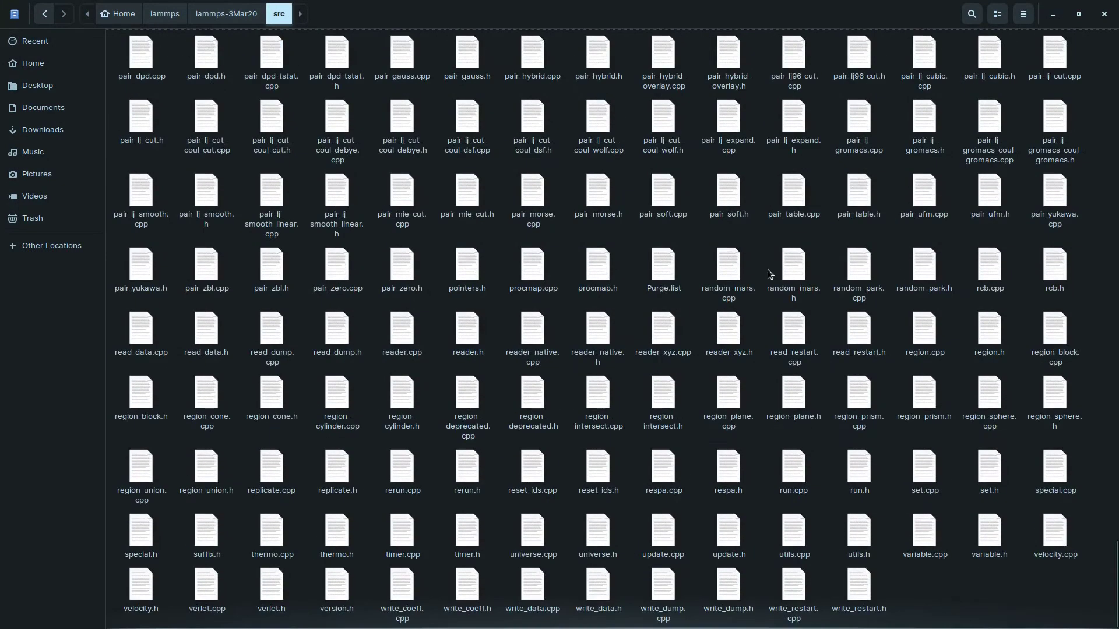
right_click(931, 584)
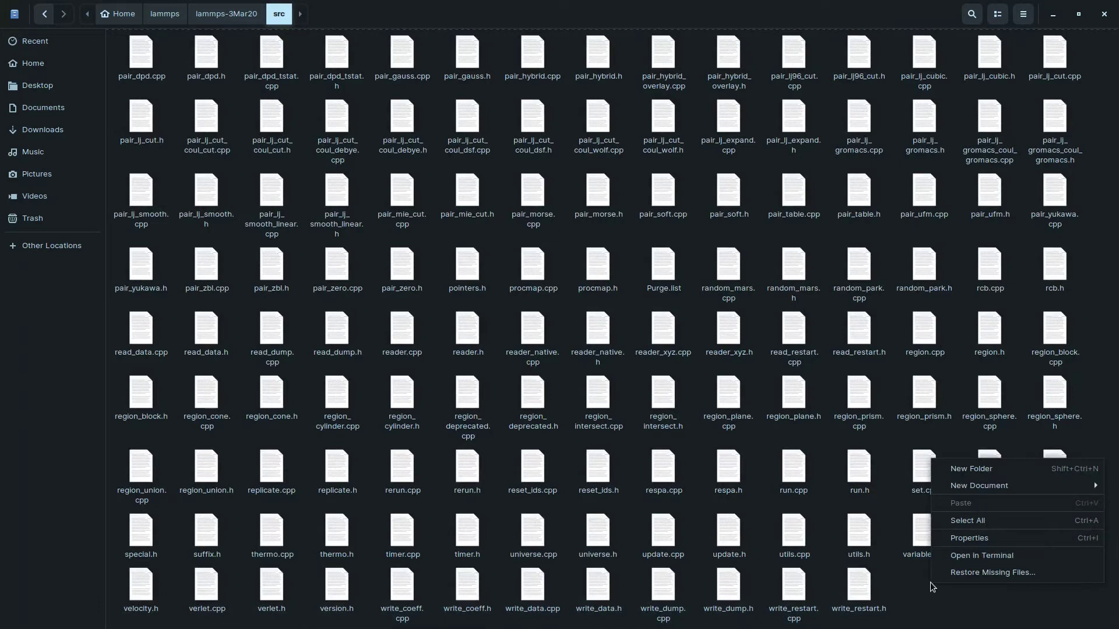
click(966, 557)
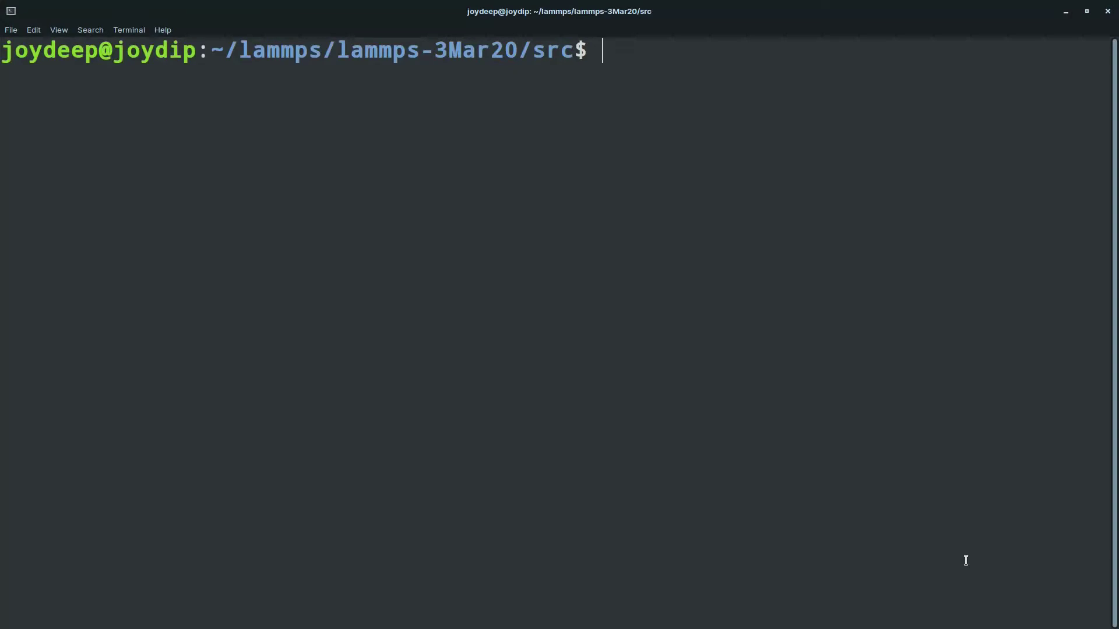
Step: Run 'make serial' in the src folder to build lmp_serial
text(make seri)
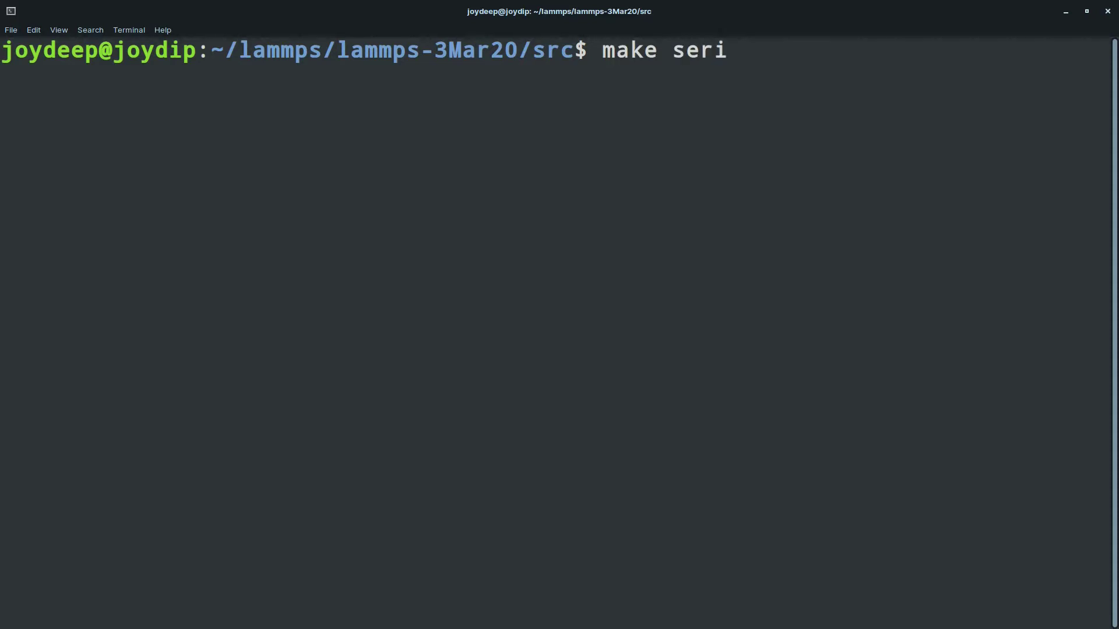
text(al)
key(Return)
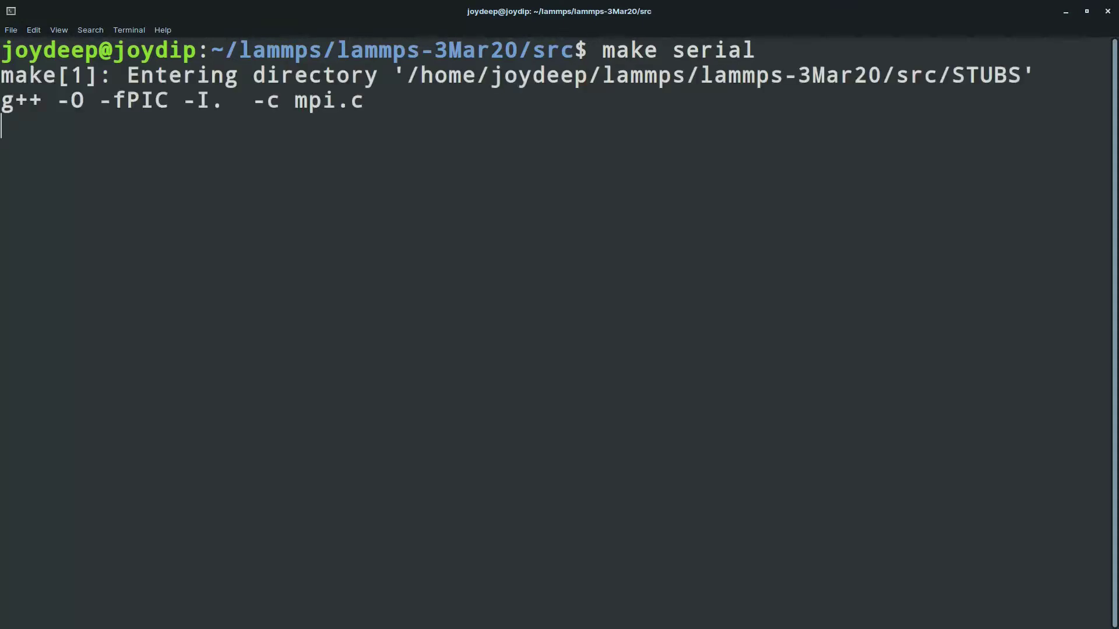
click(956, 608)
click(986, 471)
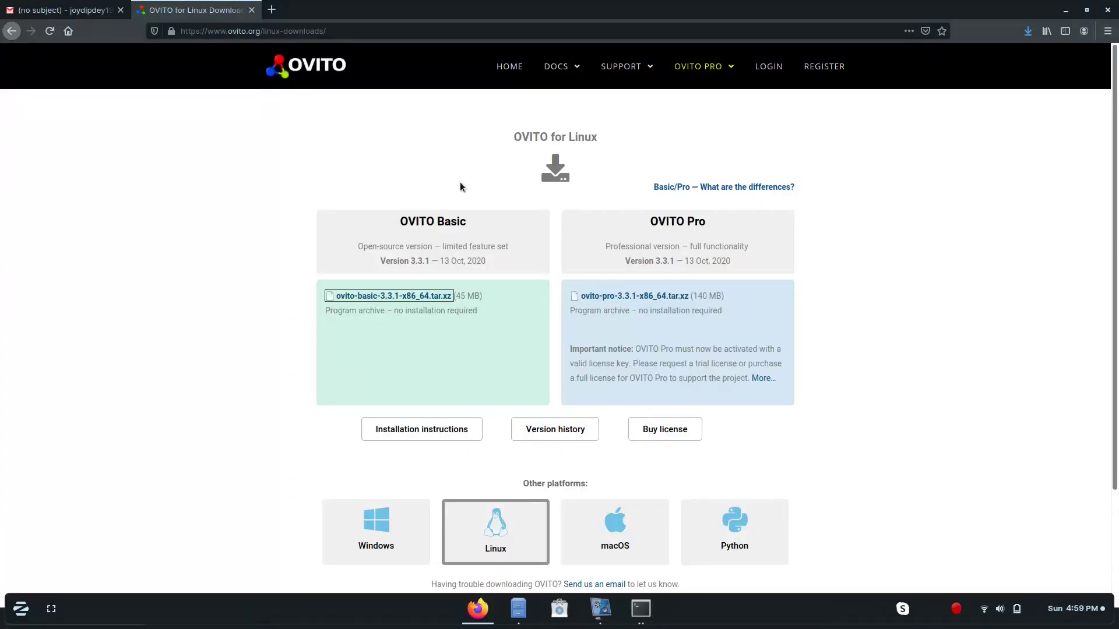
Step: Save ovito-basic-3.3.1-x86_64.tar.xz (45 MB) to disk and confirm it is downloading
scroll(460, 186, down, 5)
scroll(460, 182, up, 5)
scroll(354, 143, up, 5)
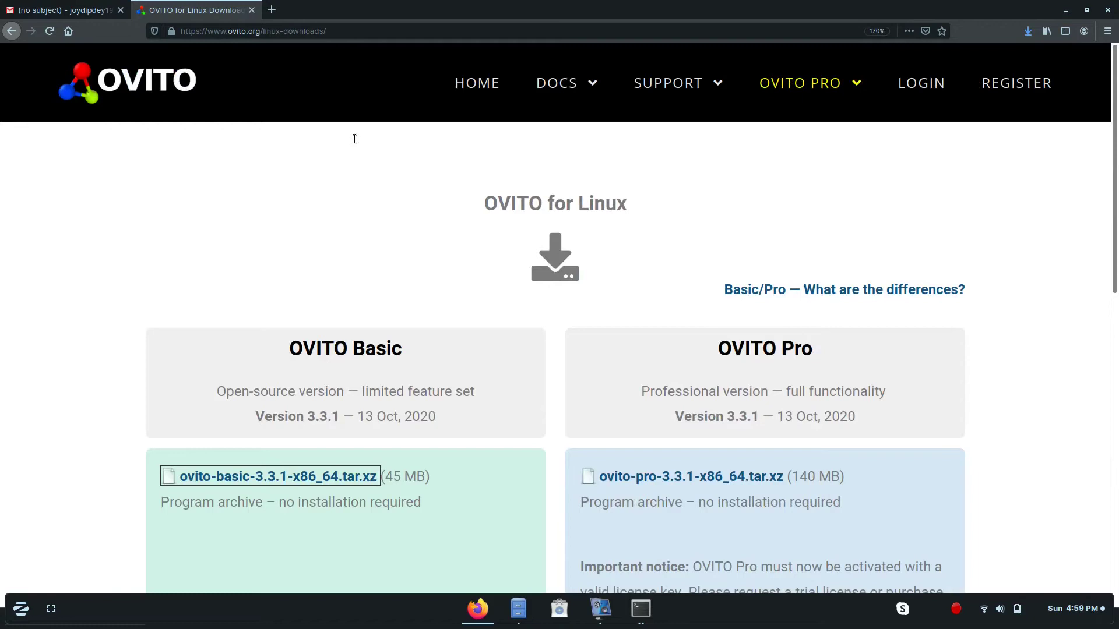
scroll(354, 139, down, 5)
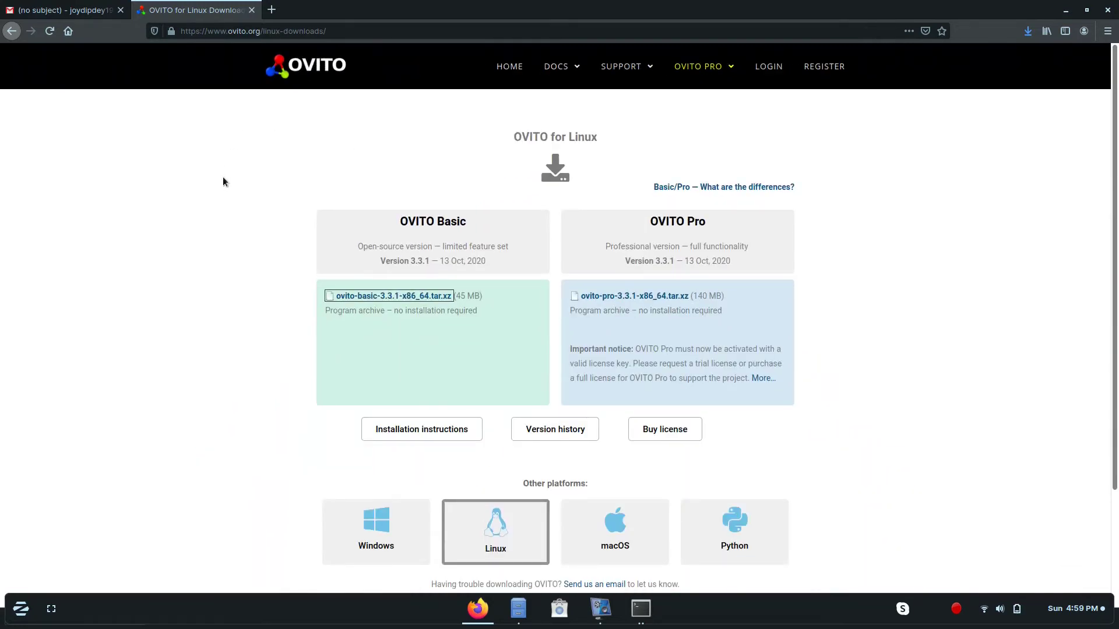
click(369, 299)
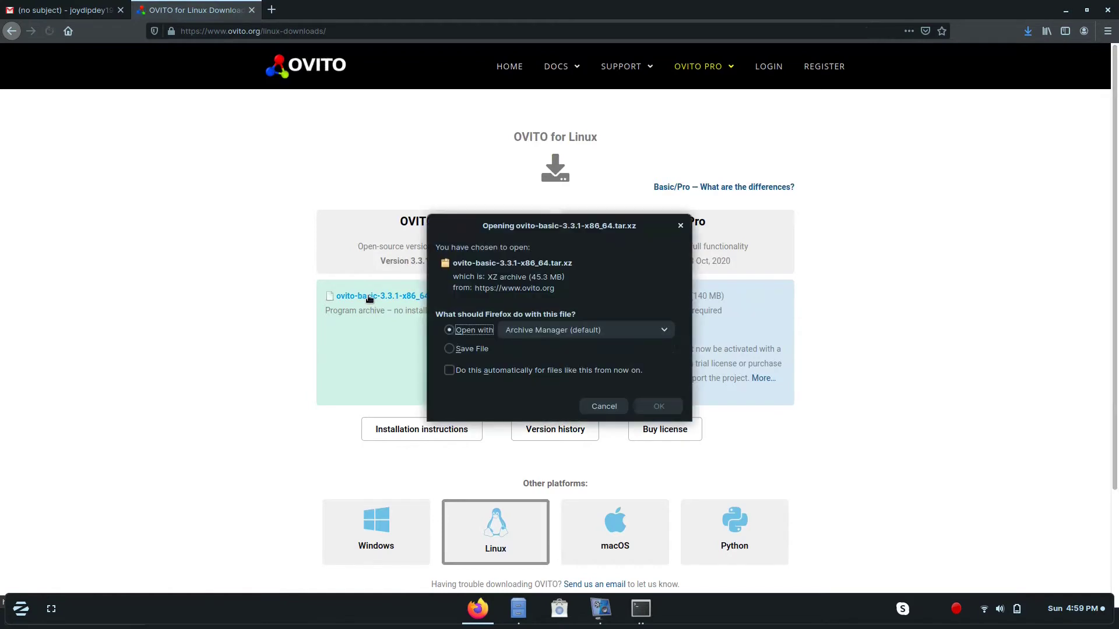
click(449, 349)
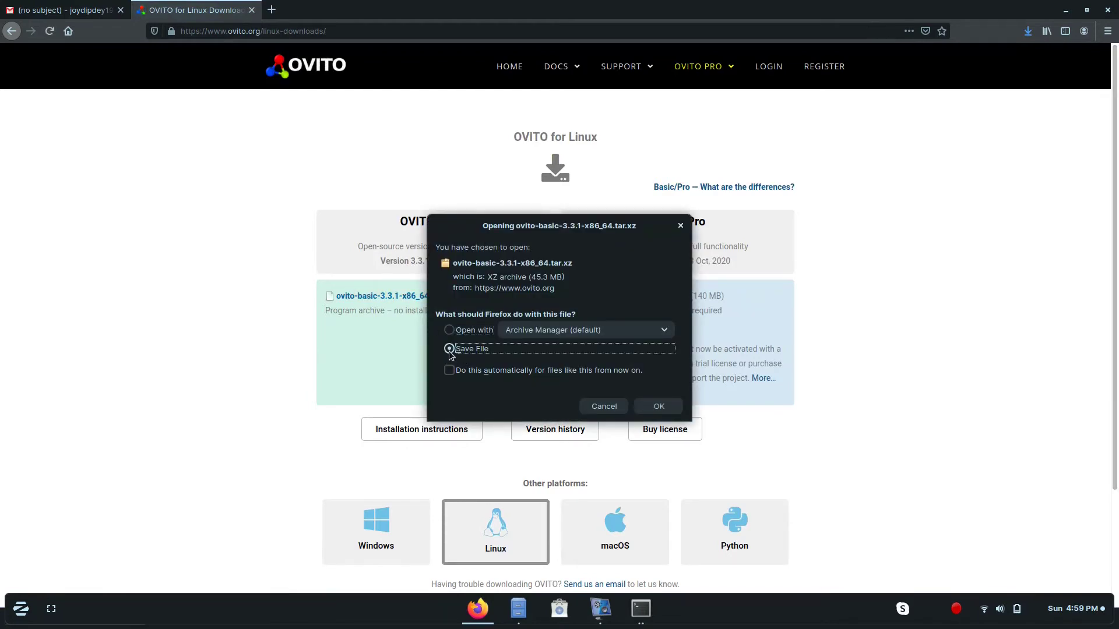
click(659, 407)
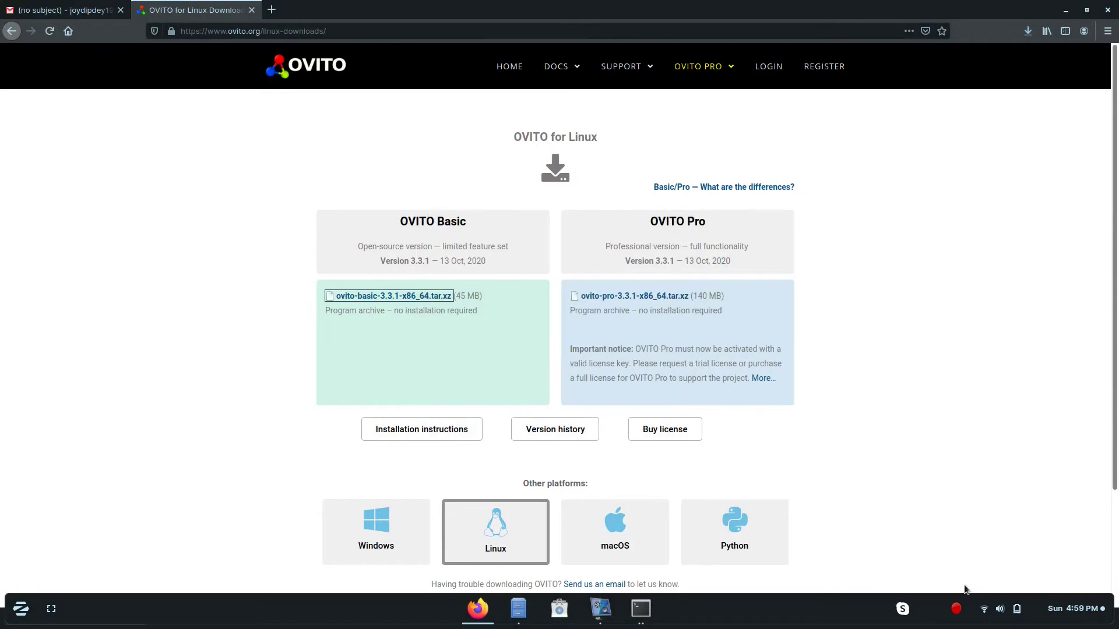
click(1028, 30)
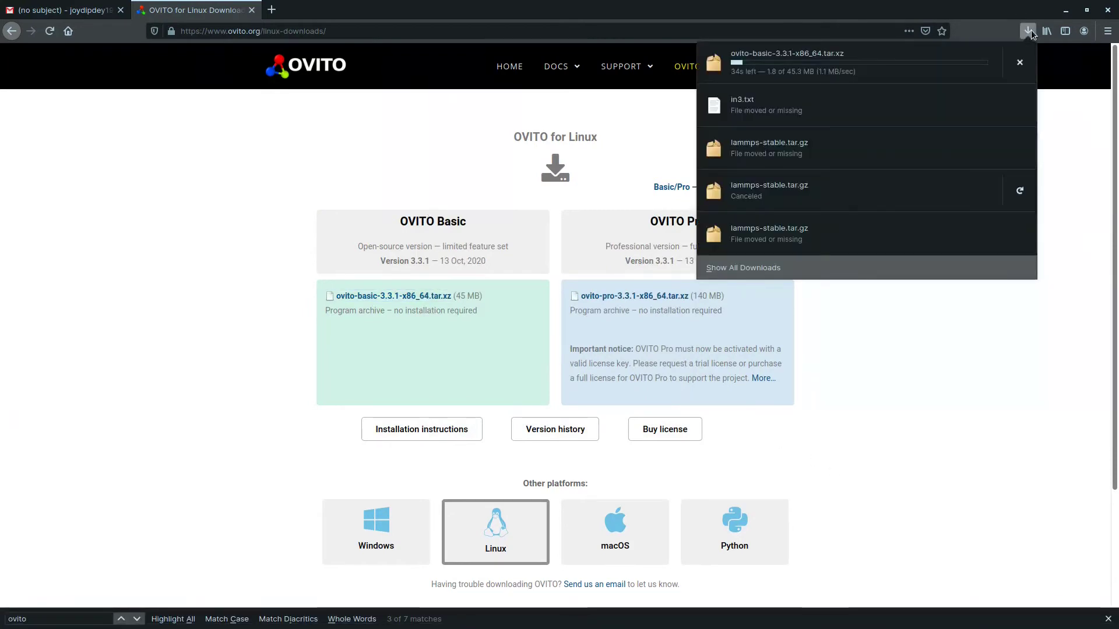
click(966, 372)
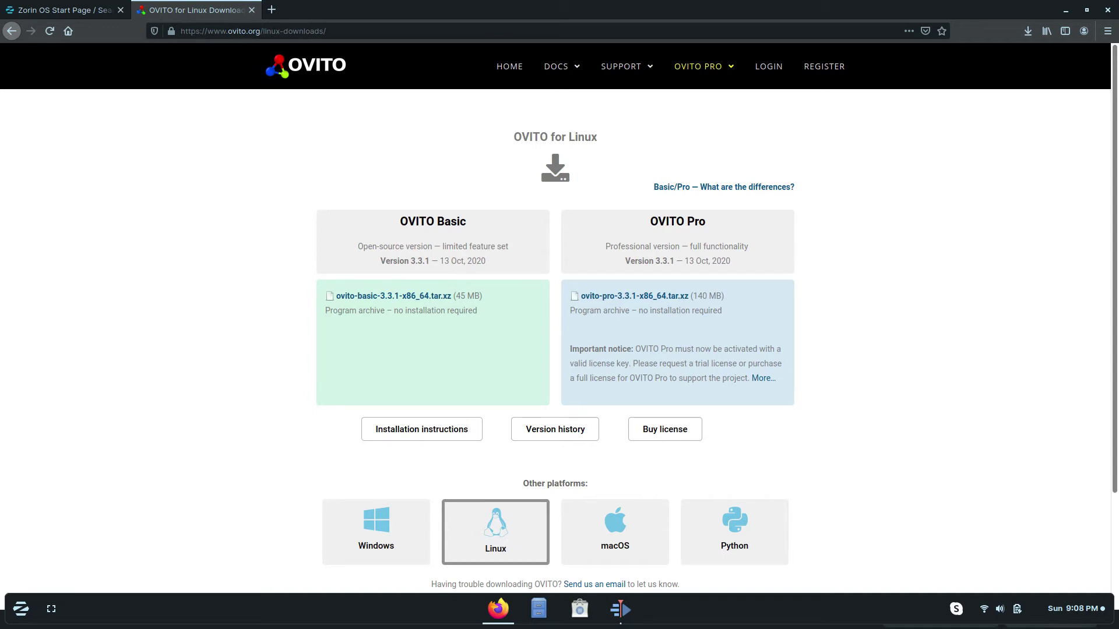
key(alt+Tab)
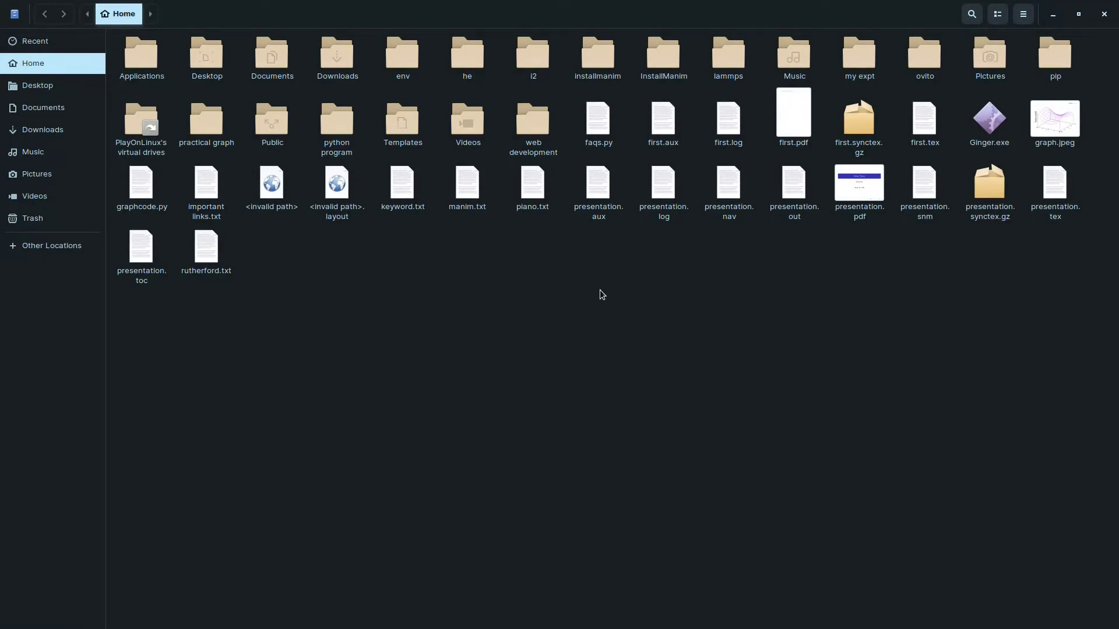
Step: Begin creating a new folder in Home, then cancel it
right_click(621, 285)
mouse_move(606, 348)
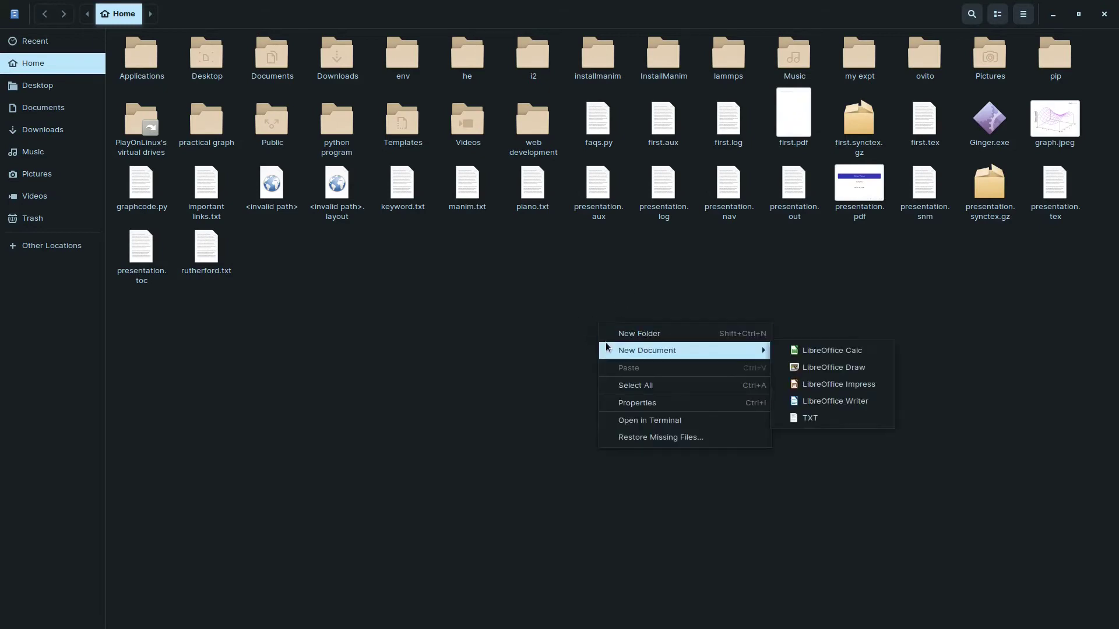
click(638, 333)
key(Escape)
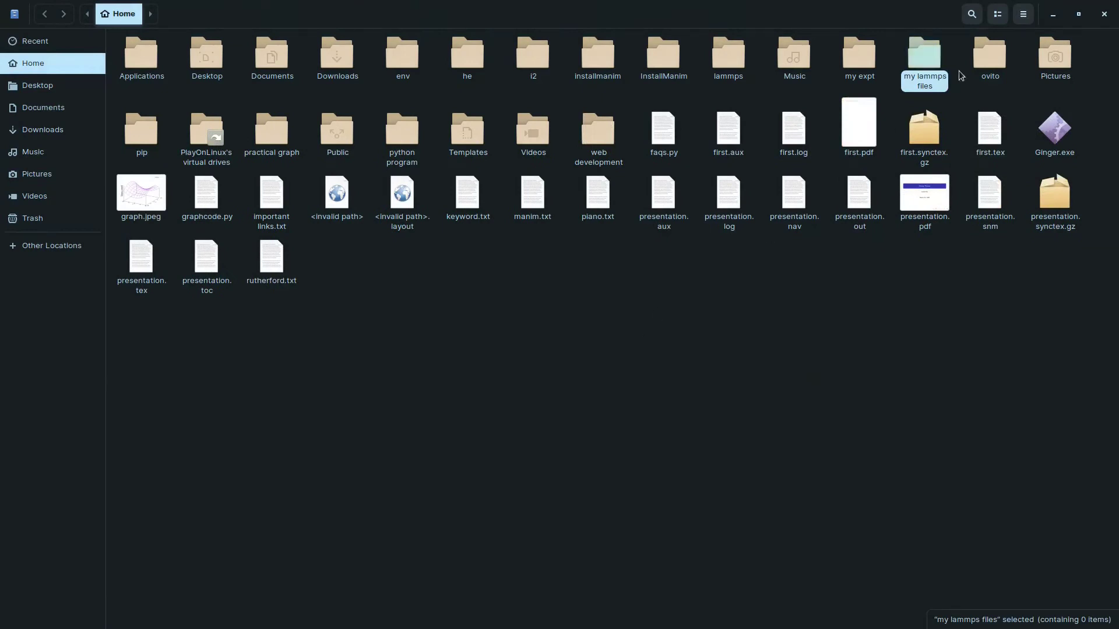
Step: Copy in3.txt from the my expt folder
click(862, 62)
double_click(862, 62)
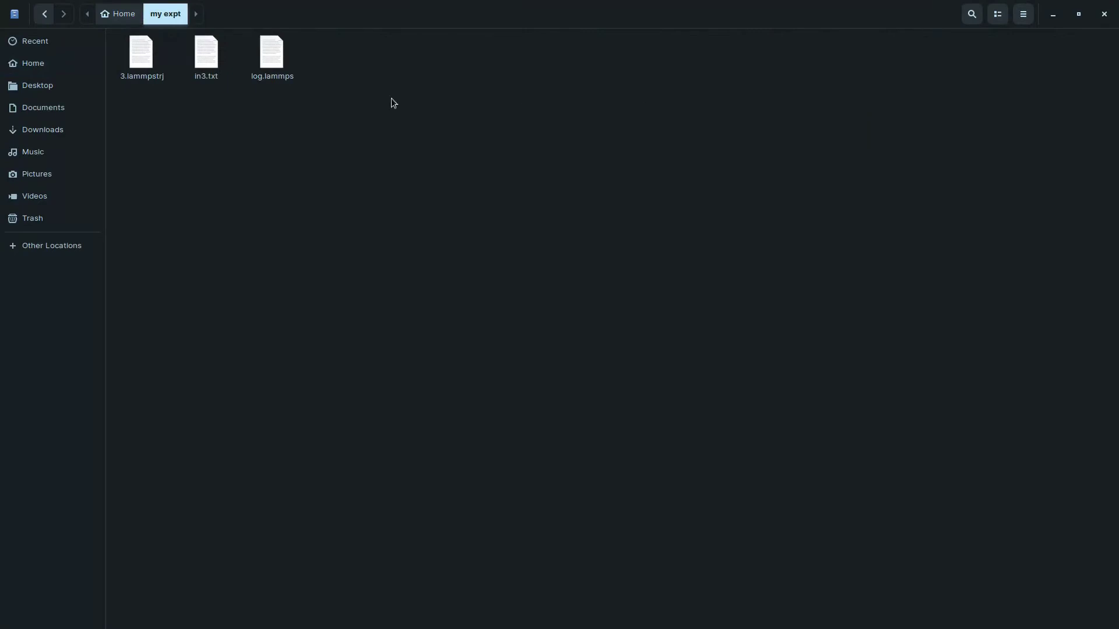
click(209, 51)
right_click(208, 51)
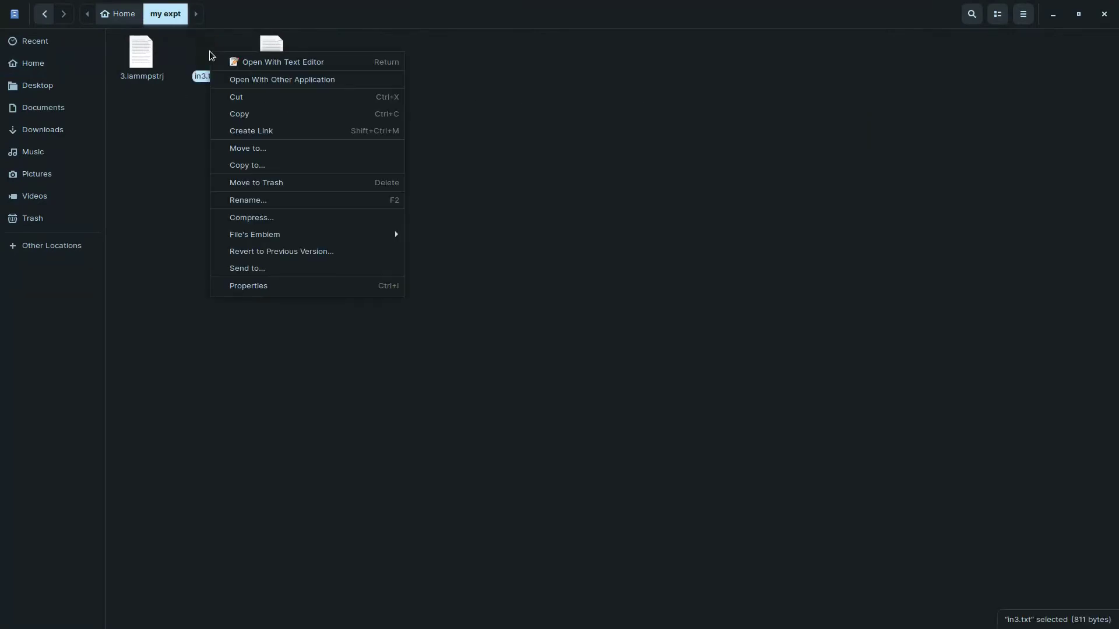
click(232, 114)
Step: Paste in3.txt into my lammps files and open a terminal in that folder
click(44, 14)
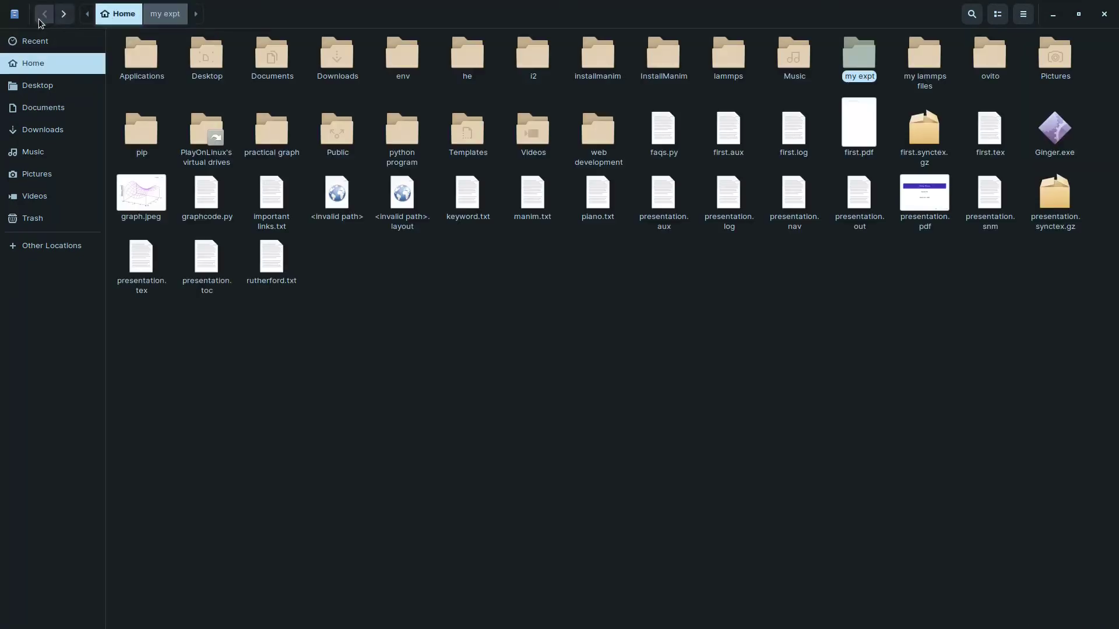
double_click(915, 72)
right_click(624, 157)
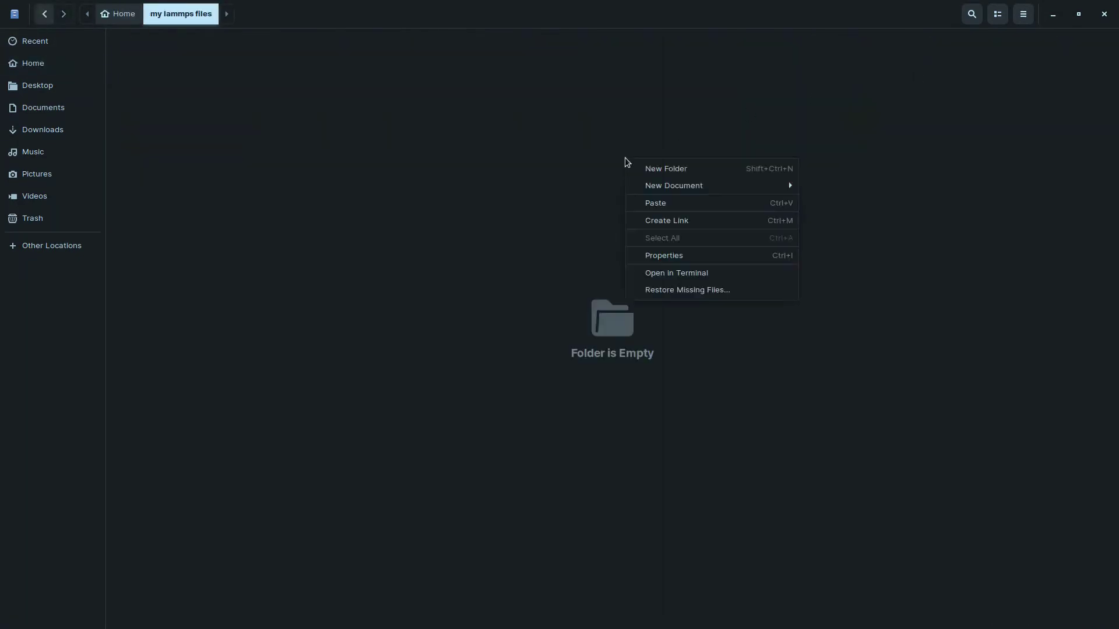
click(720, 203)
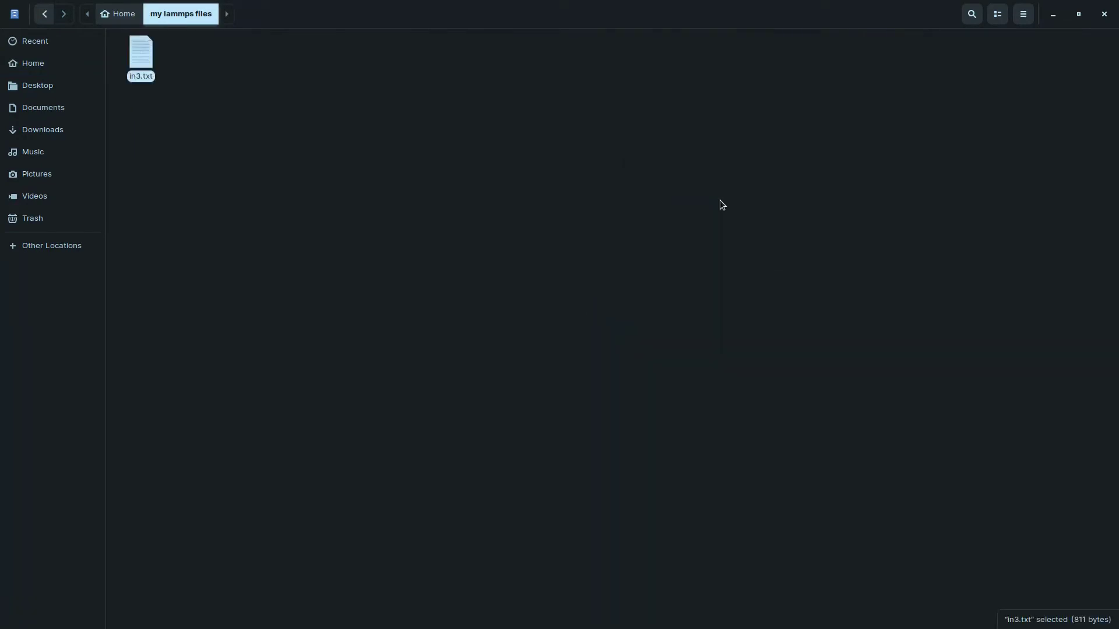
click(719, 200)
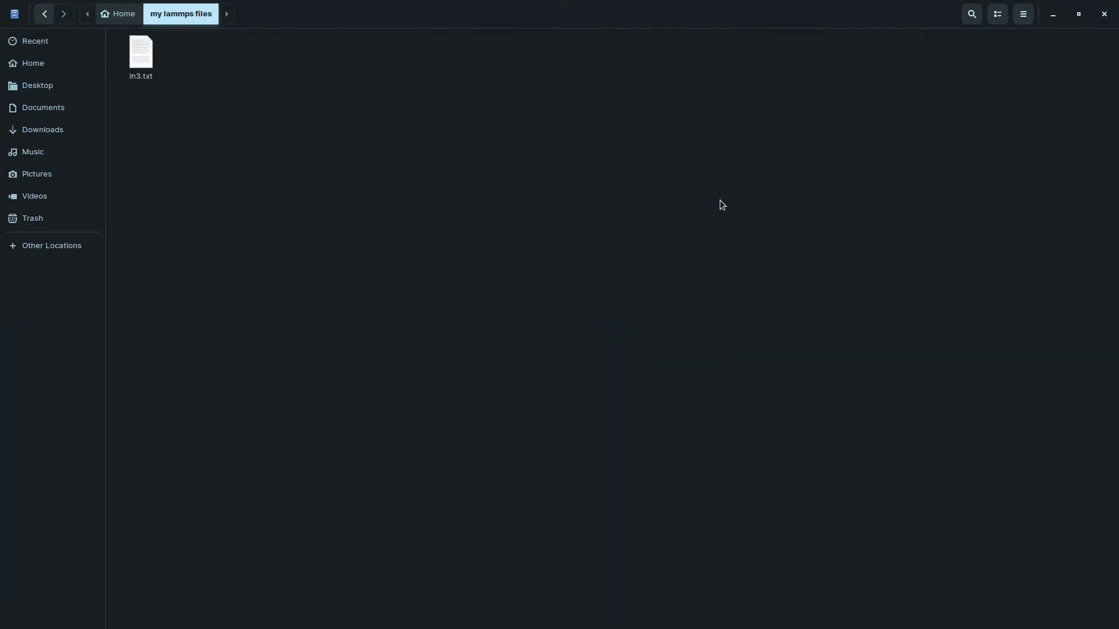
right_click(721, 204)
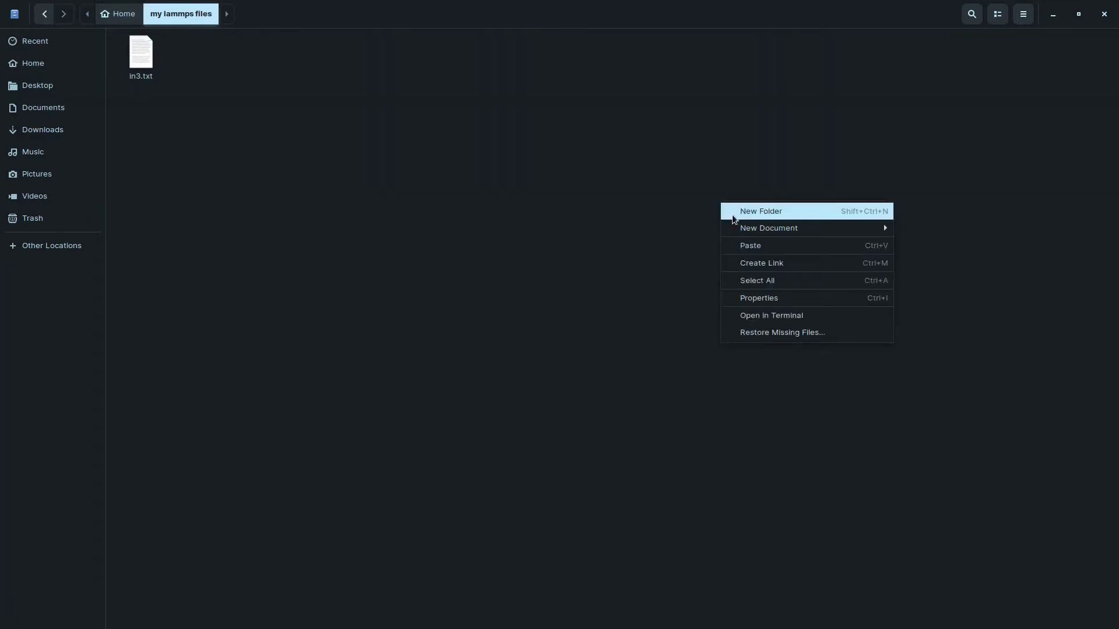
click(755, 316)
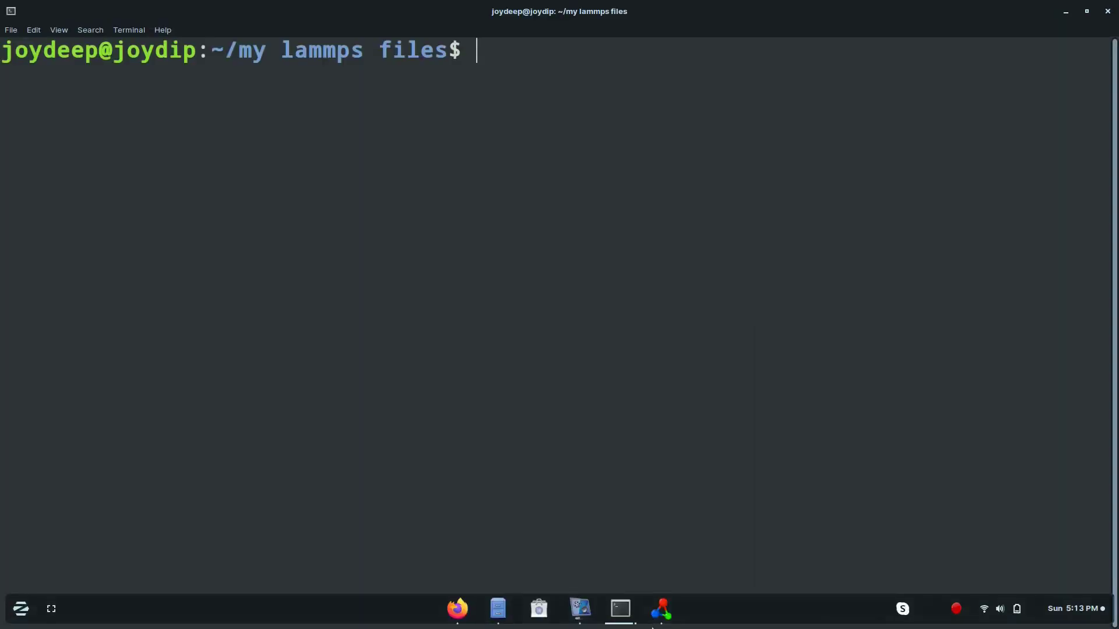
Step: Run '../lammps/lammps-3Mar20/src/lmp_serial -in in3.txt' to simulate the 100 atoms
text(../lammps/lammps-3Mar20/src/lmp_serial -in in3.txt)
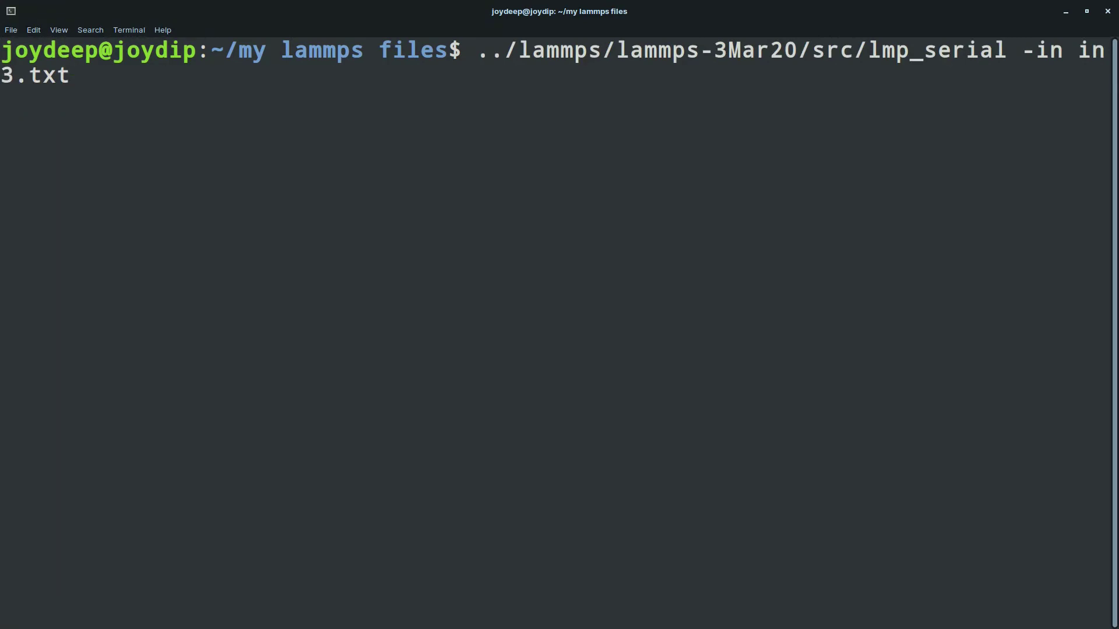
key(Return)
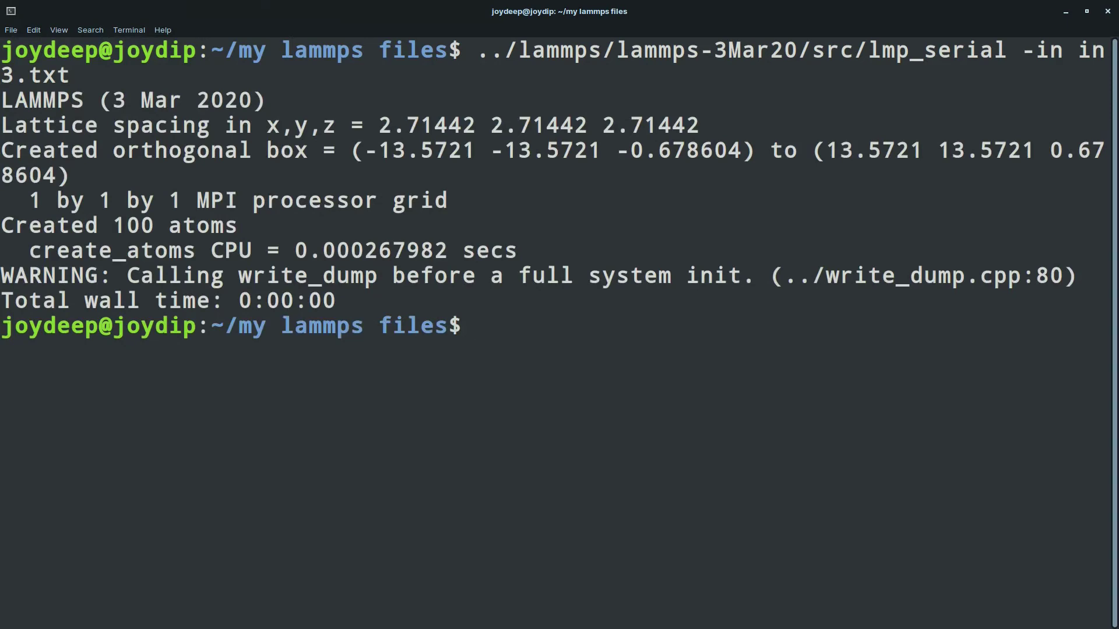
mouse_move(567, 628)
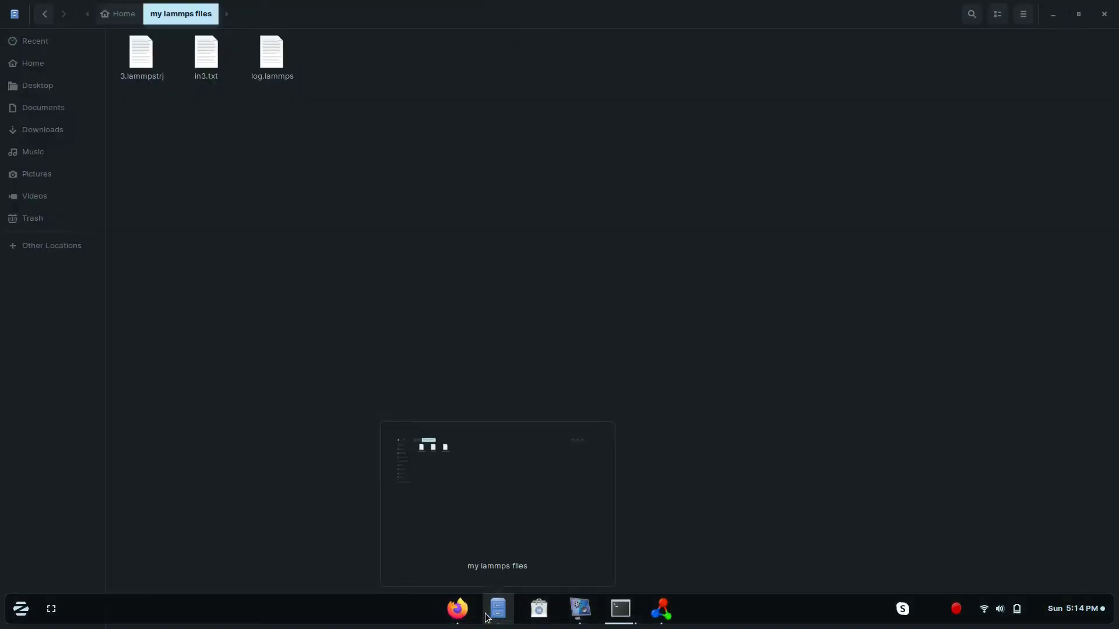
click(442, 460)
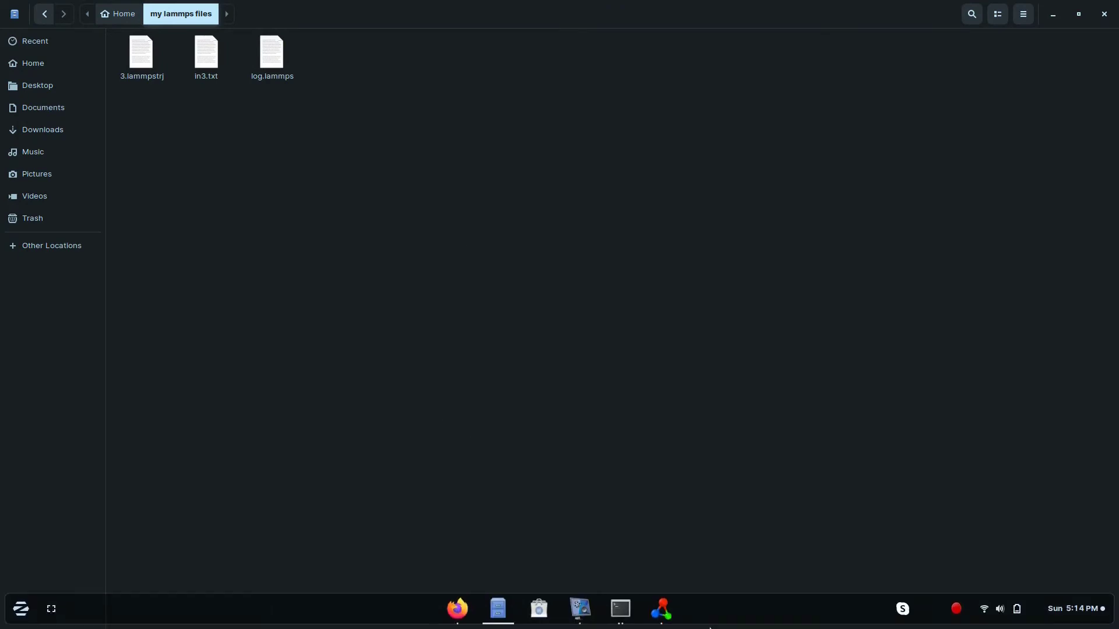
Step: Close the '~/my lammps files' terminal window
mouse_move(620, 609)
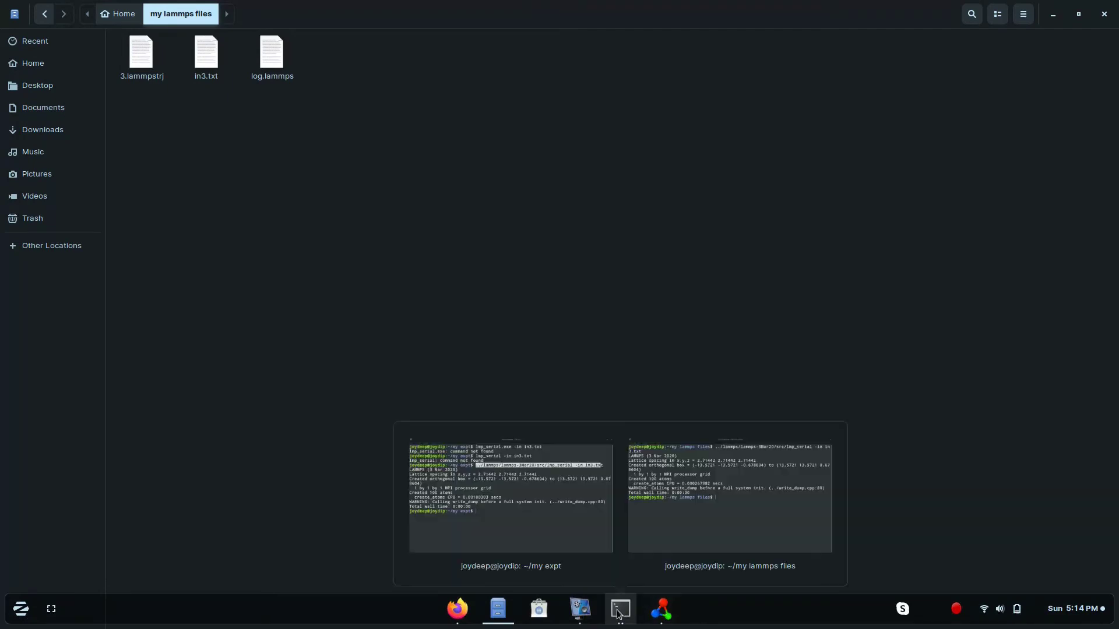
click(730, 507)
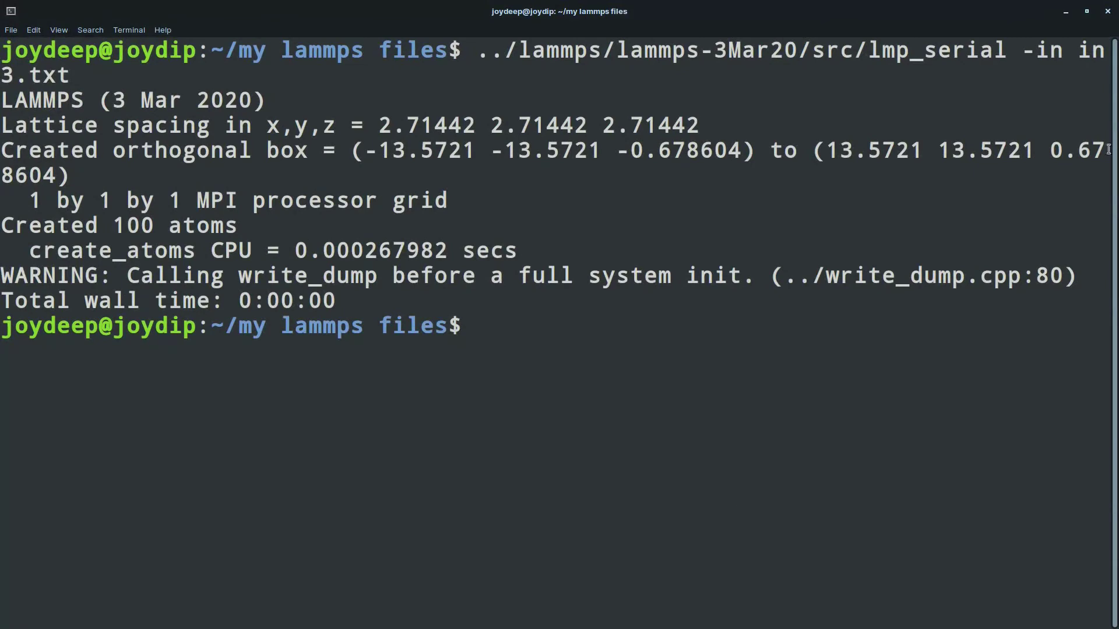
click(1105, 16)
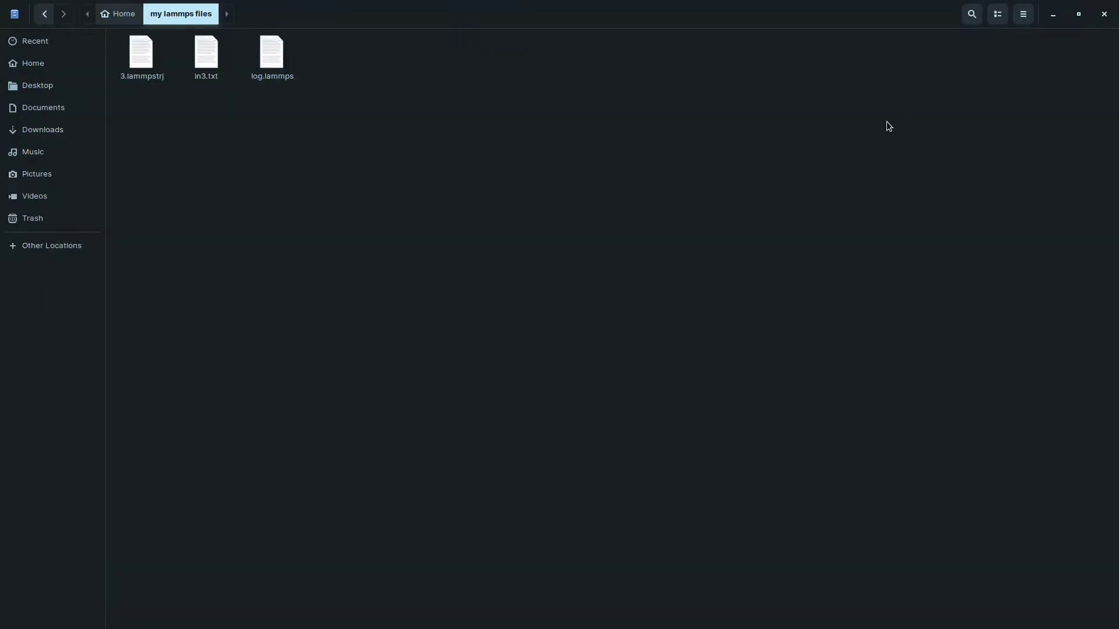
Step: Go to ovito/ovito-basic-3.3.1-x86_64/bin and bring the OVITO Basic window forward
key(alt+Left)
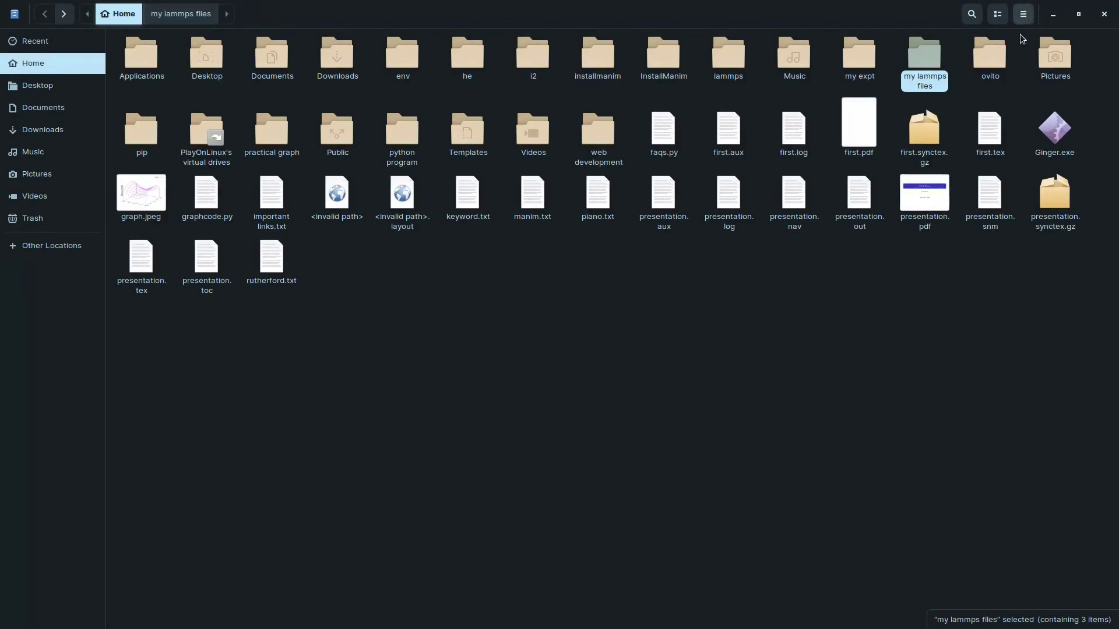
double_click(991, 67)
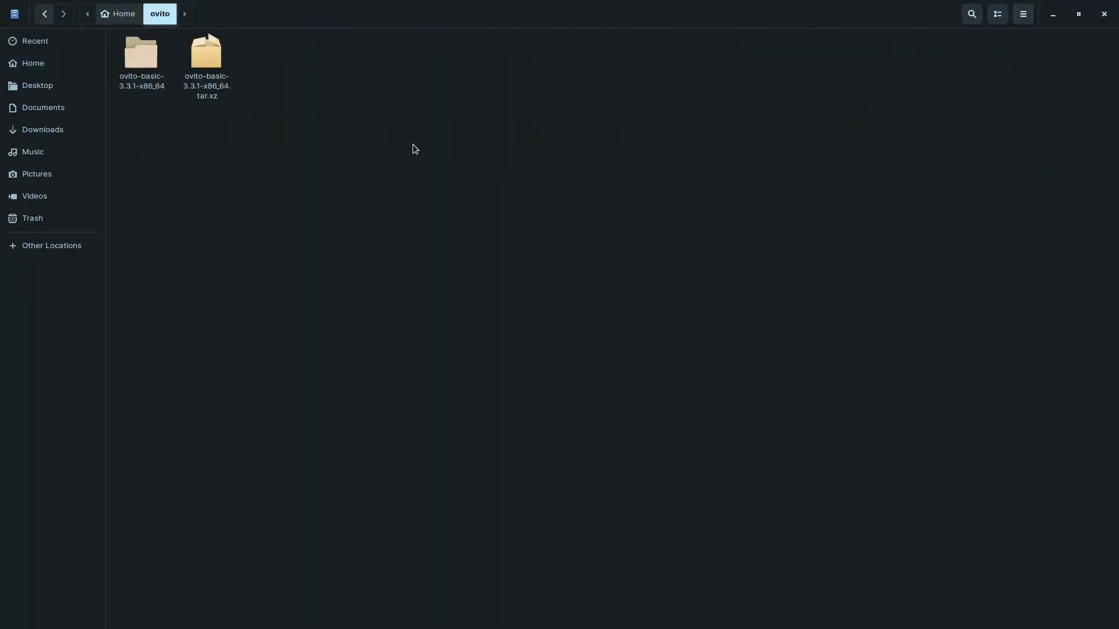
double_click(156, 59)
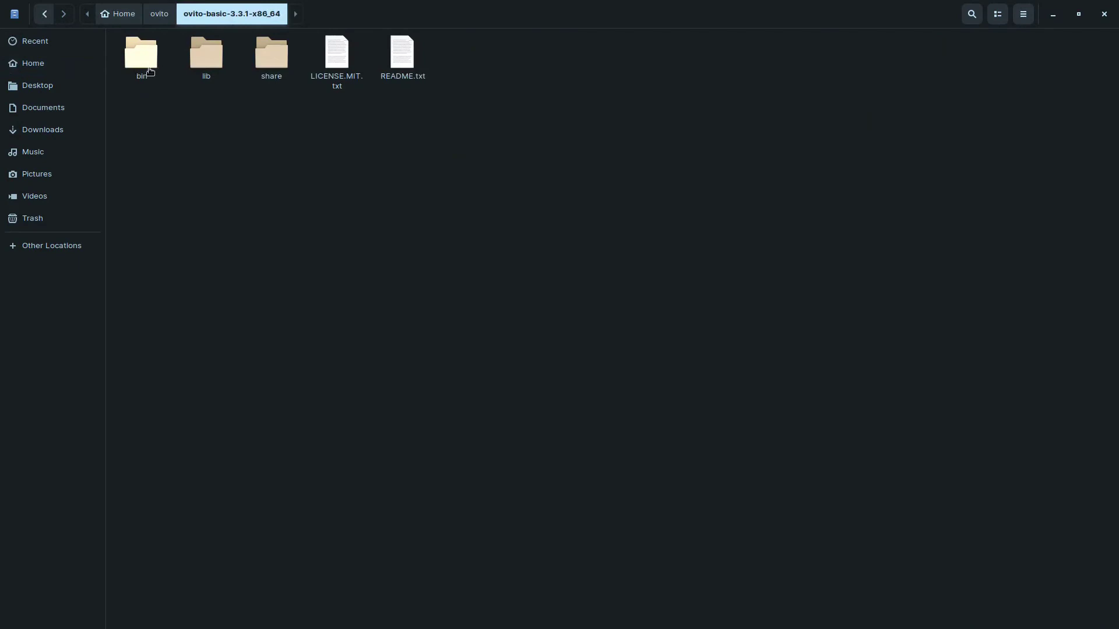
double_click(140, 69)
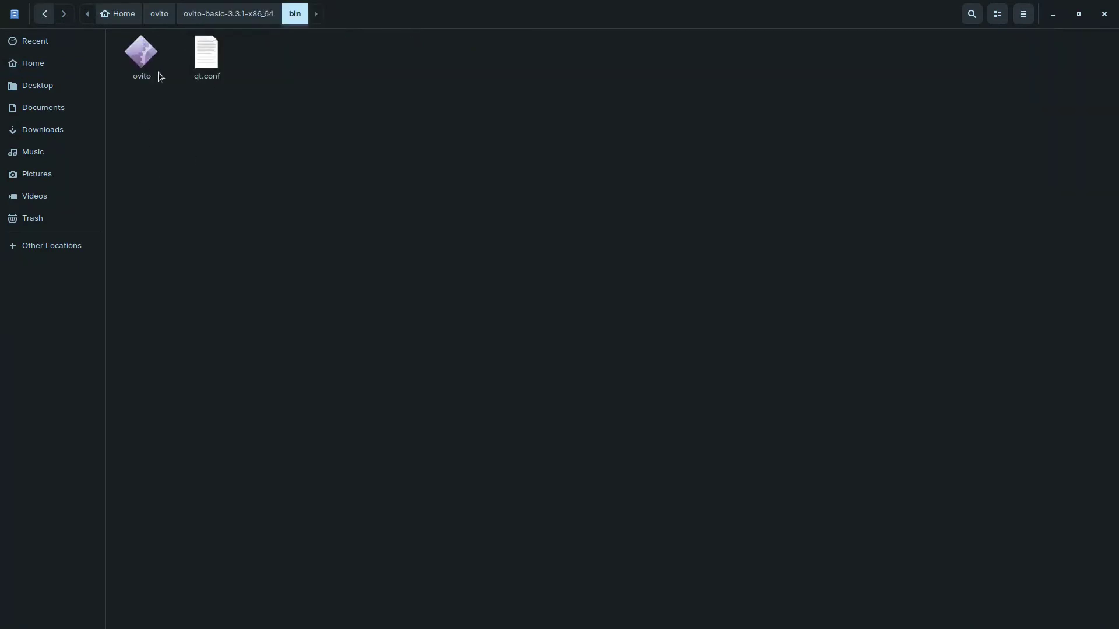
mouse_move(814, 621)
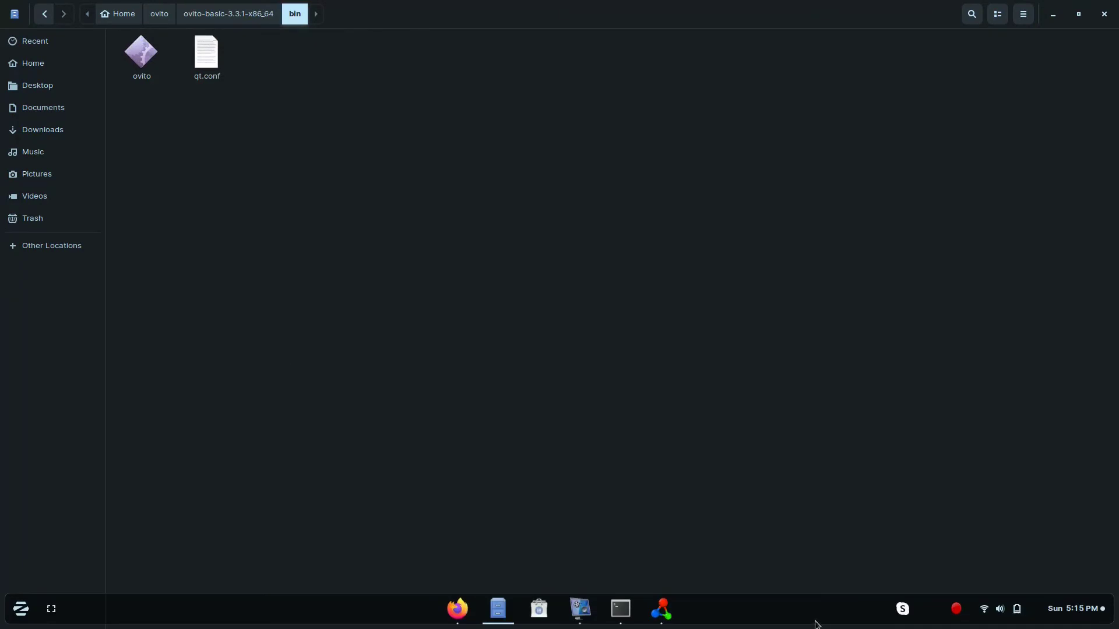
click(654, 616)
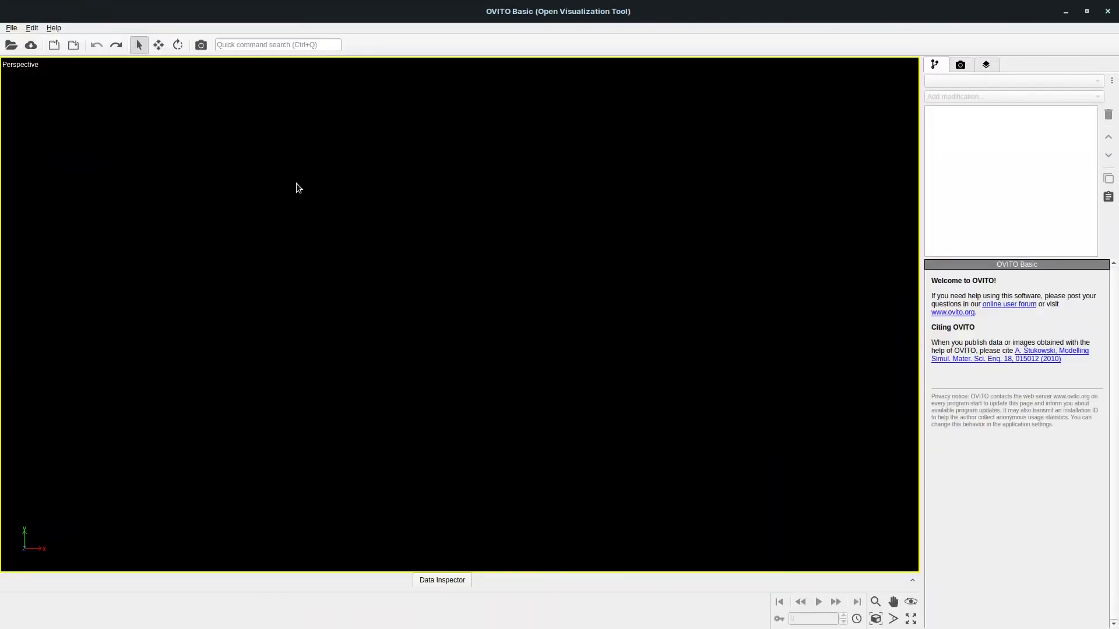
Step: Switch to the four-view layout, re-maximize Perspective, and open the File menu
click(11, 28)
click(481, 314)
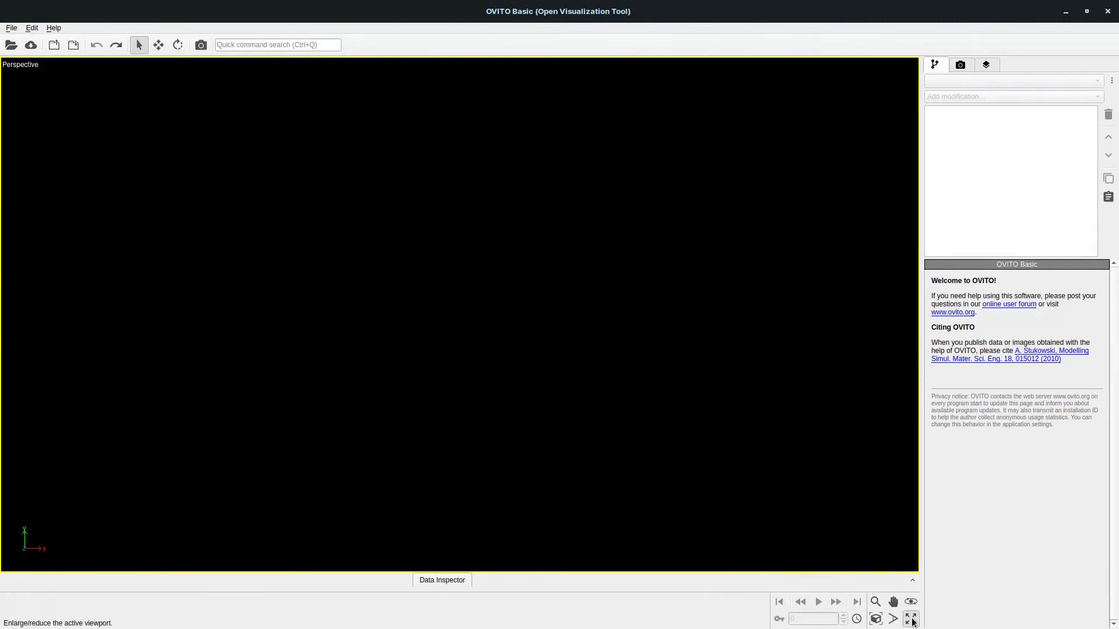
click(912, 619)
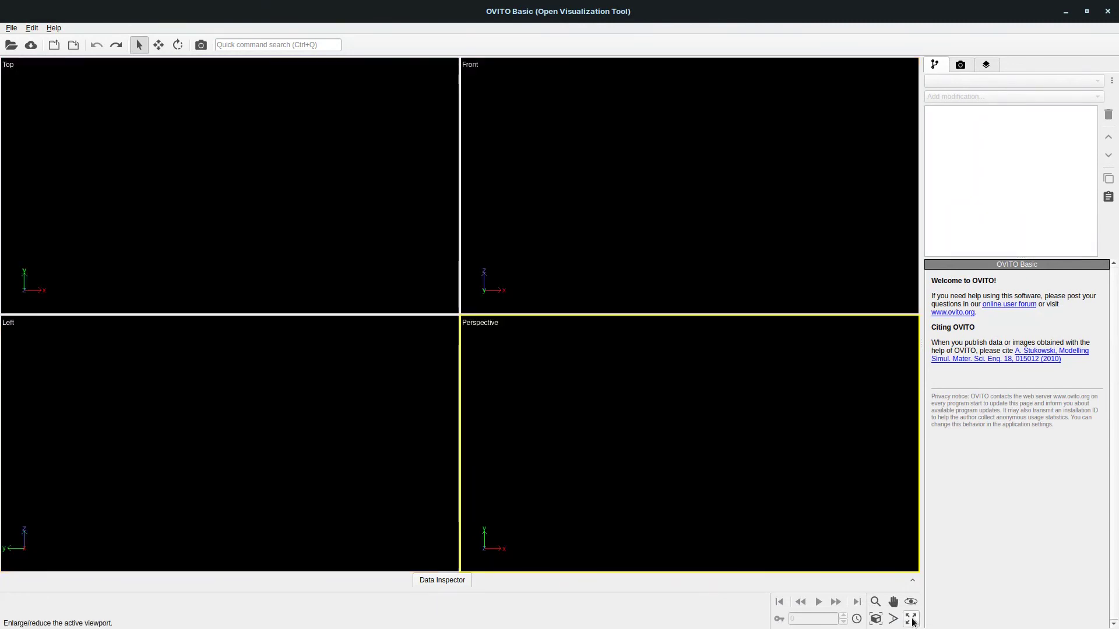
click(911, 620)
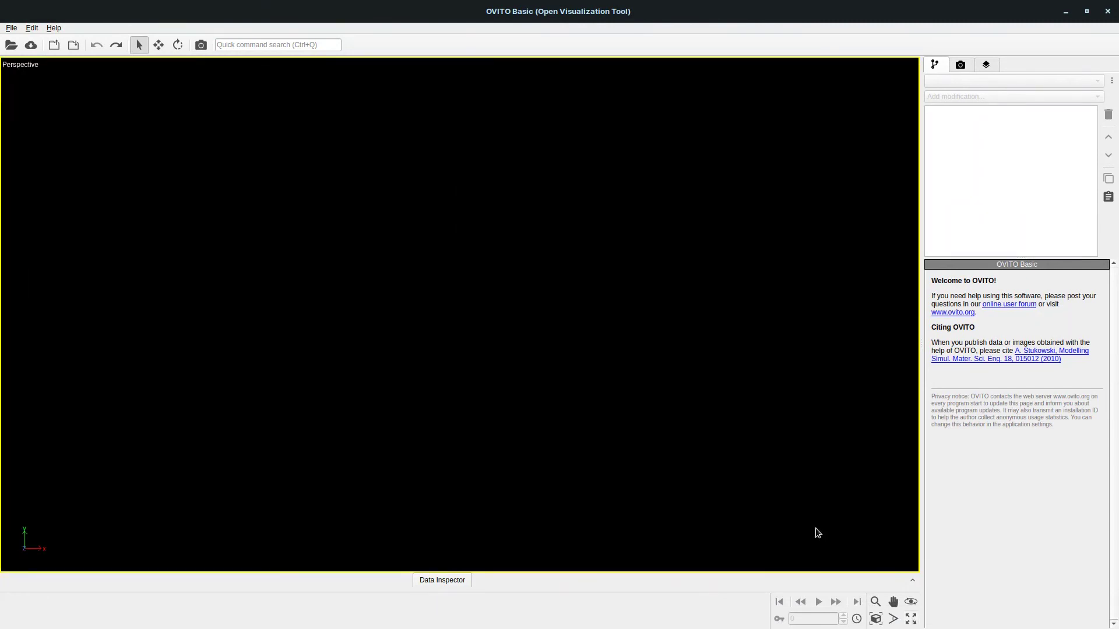
click(11, 28)
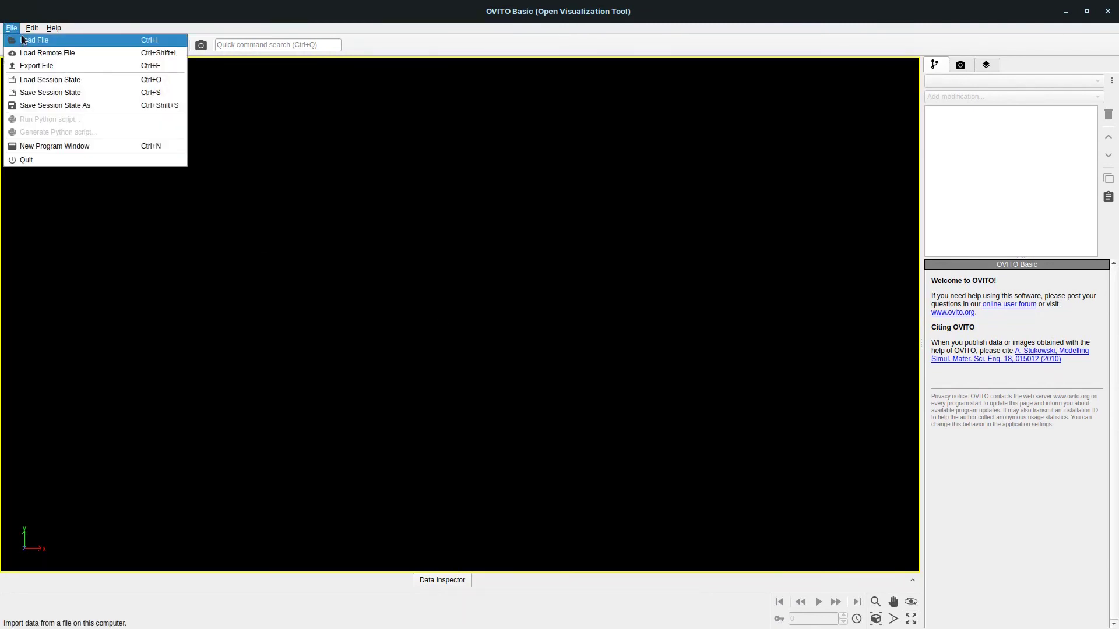
Step: Load 3.lammpstrj as a LAMMPS Dump and briefly tilt the view of the 100-atom grid
click(22, 38)
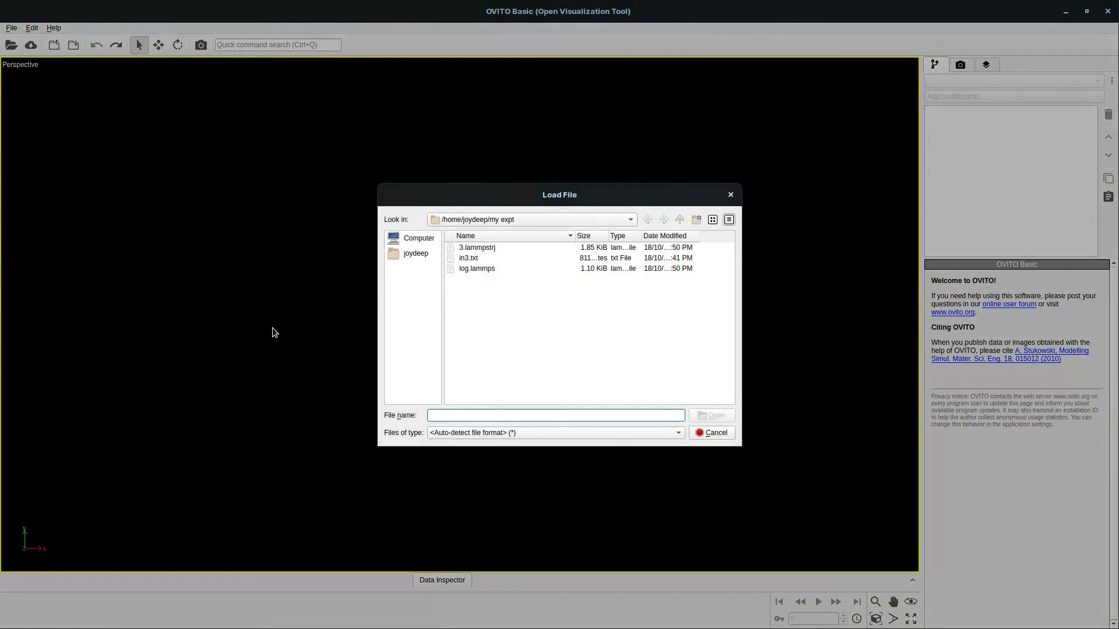
click(483, 252)
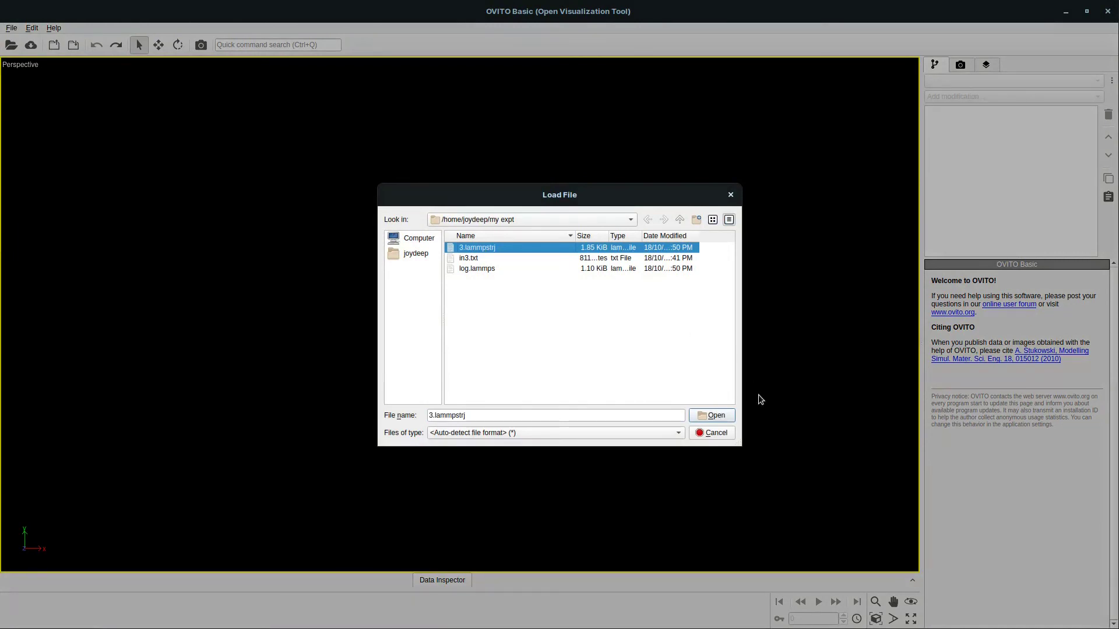
click(715, 415)
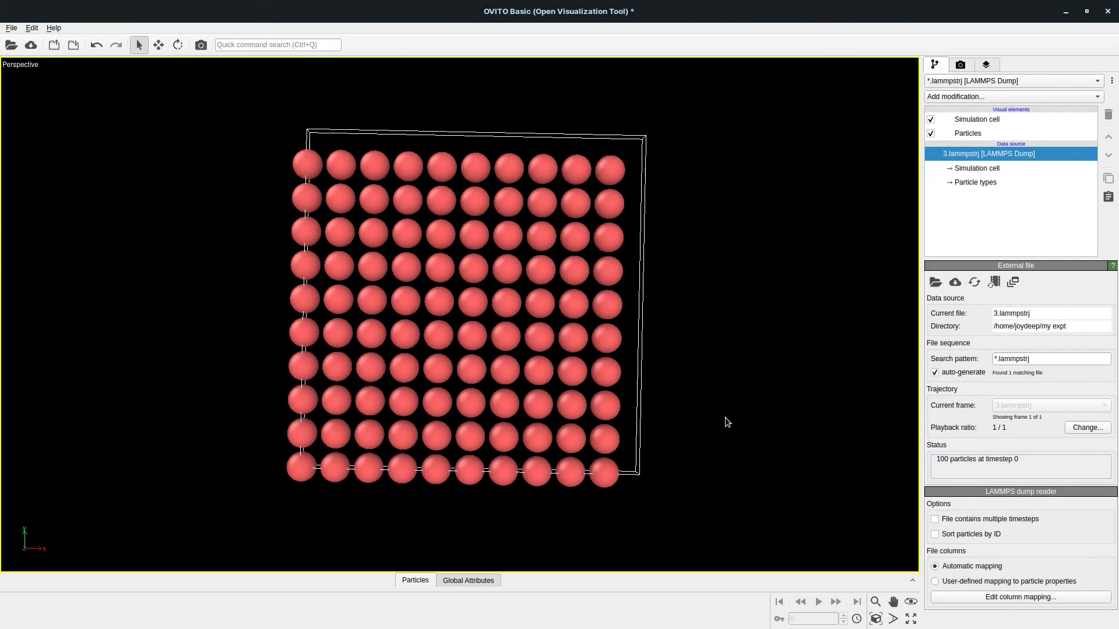
mouse_move(630, 426)
mouse_down()
mouse_move(664, 314)
mouse_move(701, 324)
mouse_move(624, 420)
mouse_up()
key(Escape)
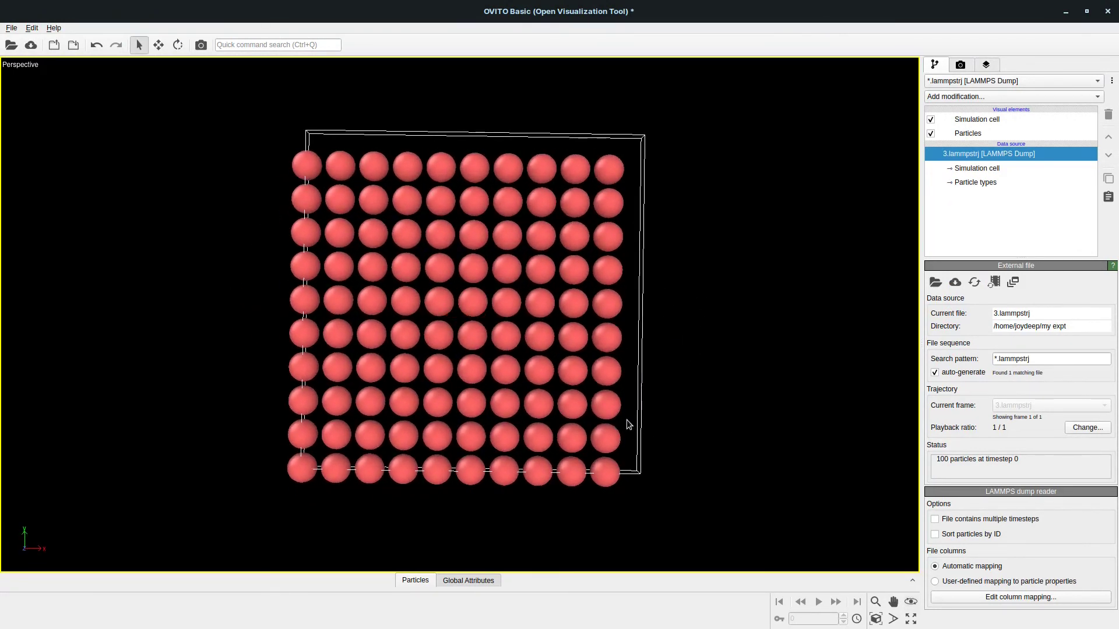